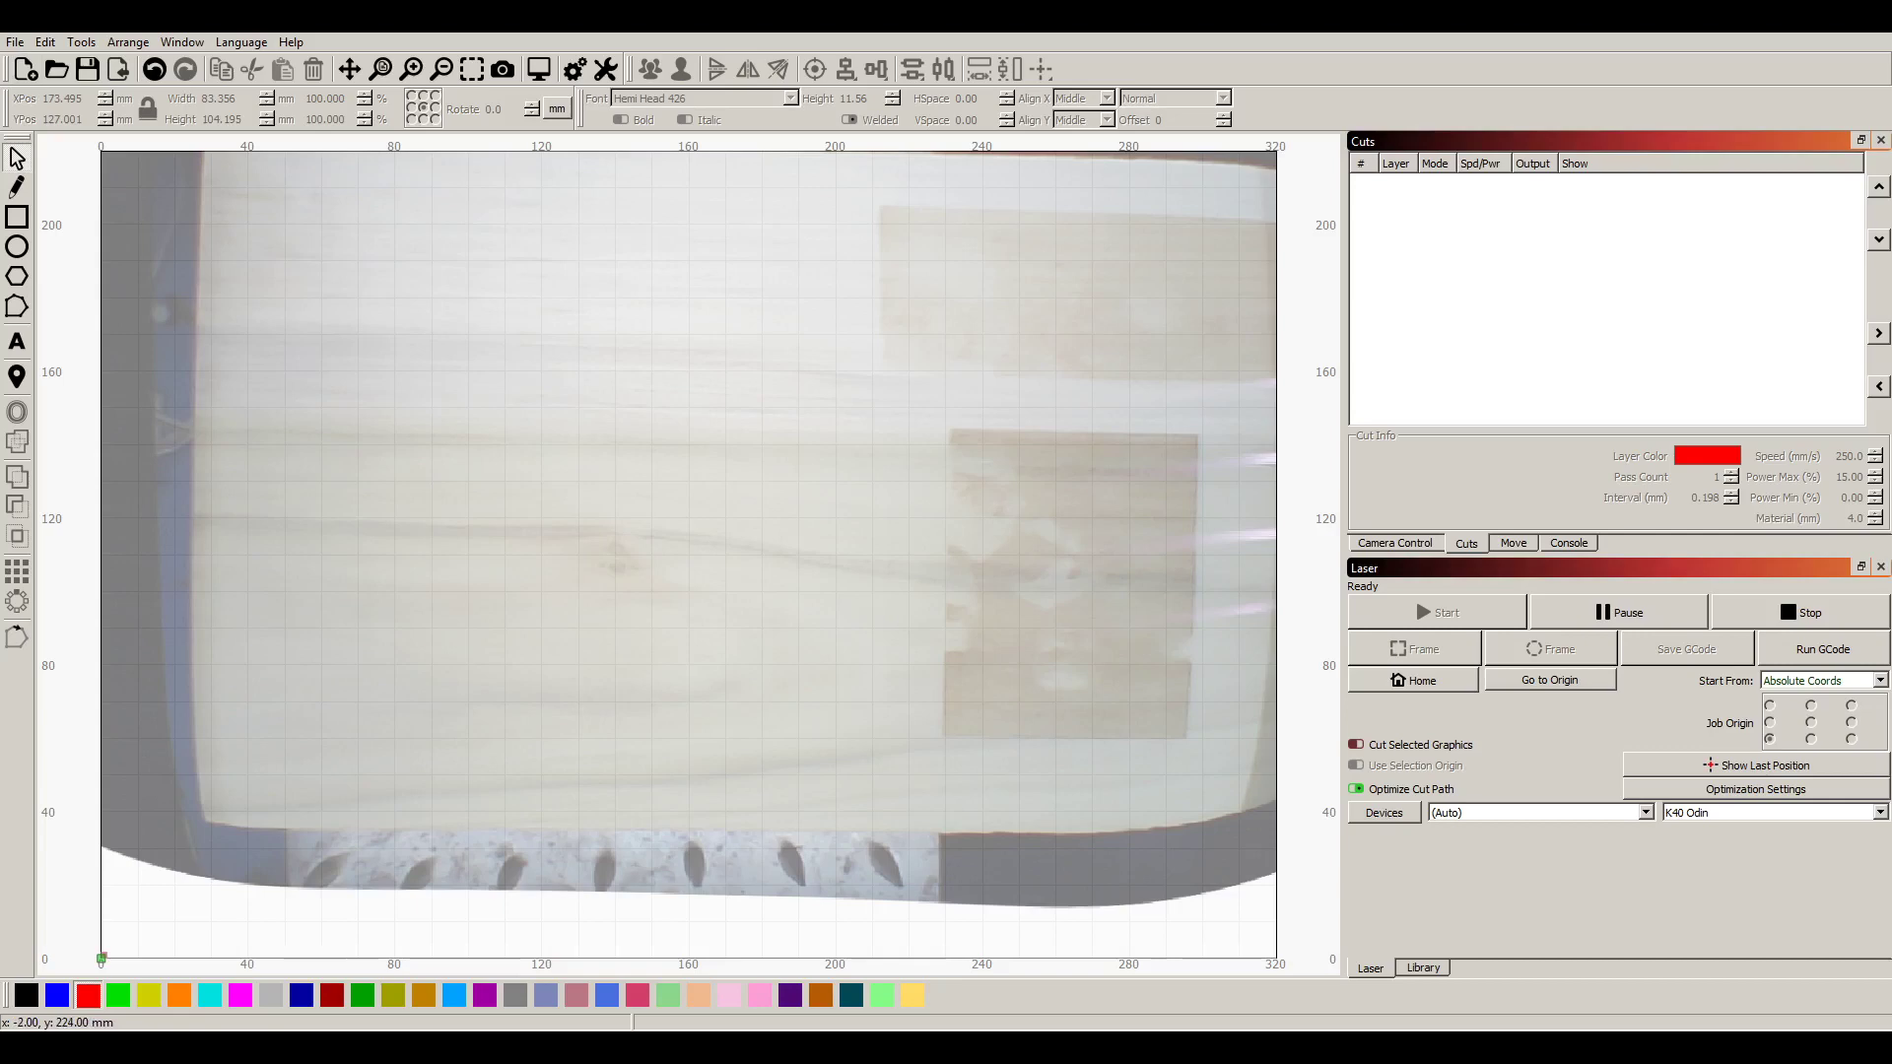
# Import the walken JPEG image from the ODIN-PC SHARE folder into the project
pyautogui.click(118, 68)
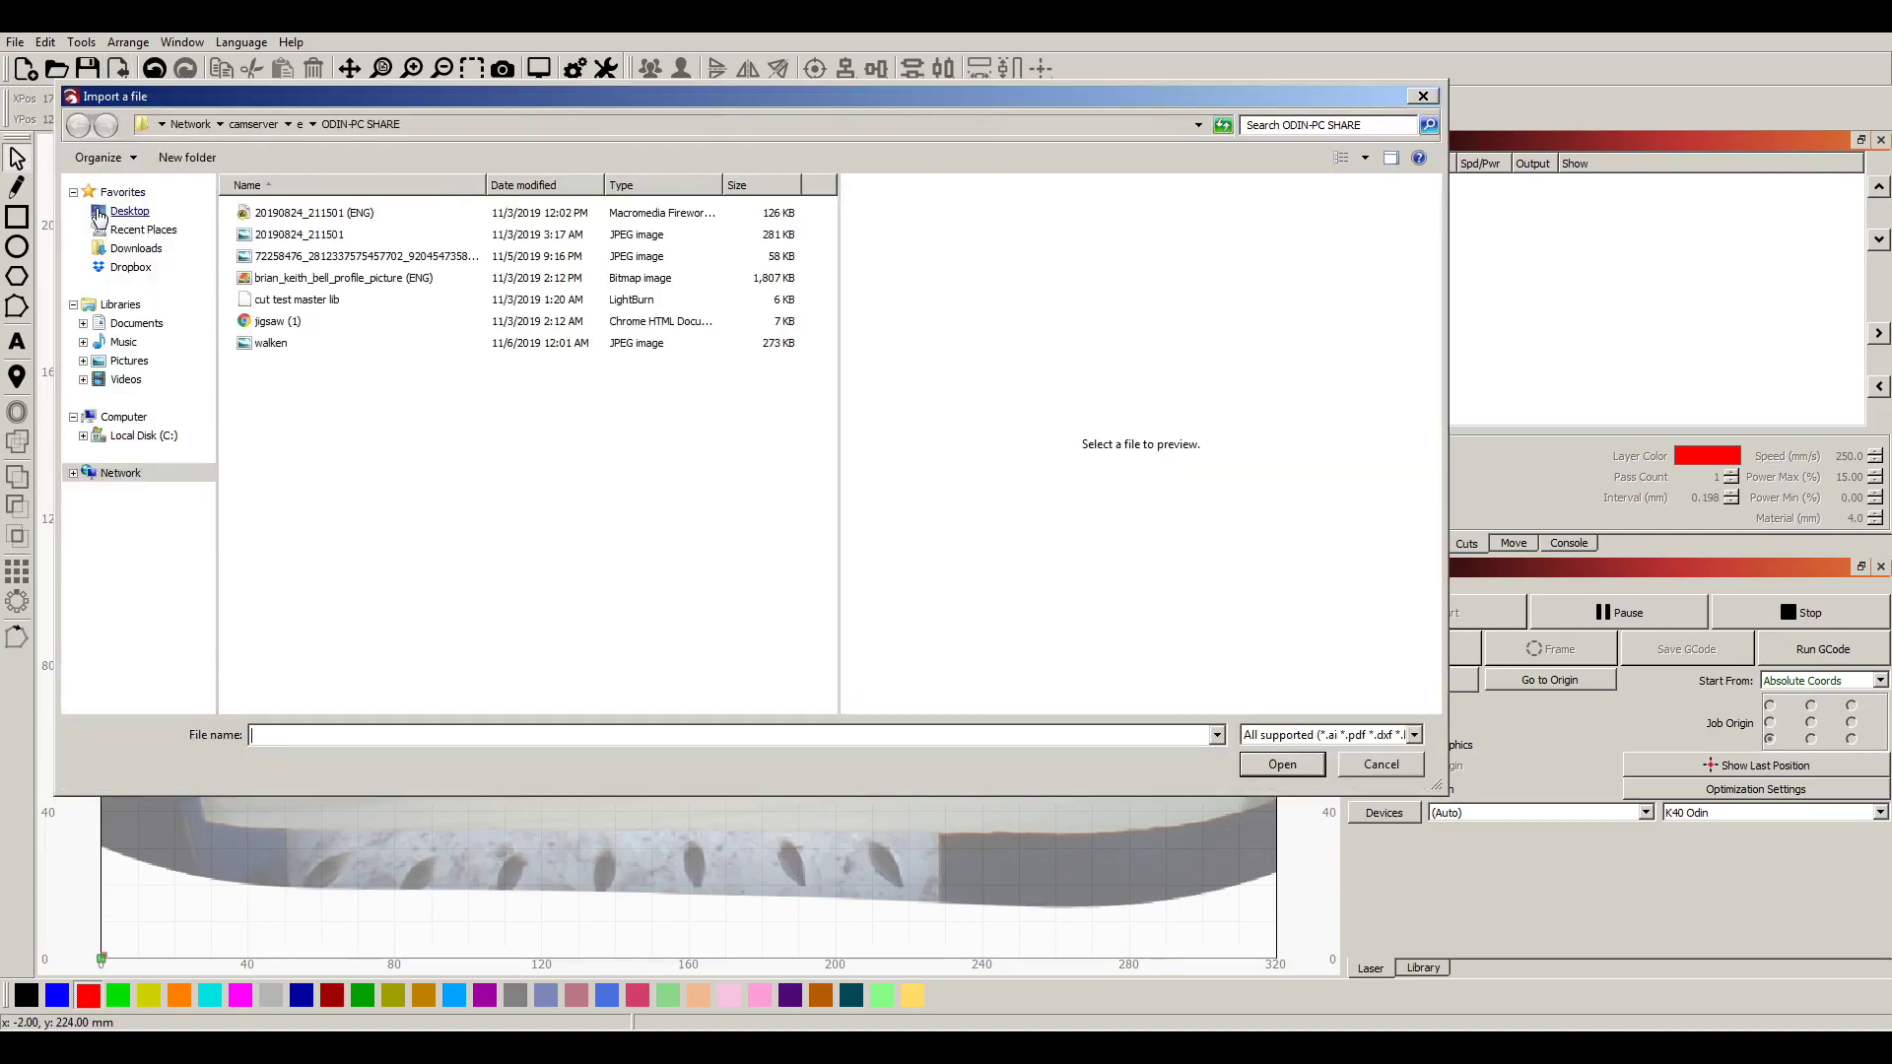
pyautogui.doubleClick(281, 343)
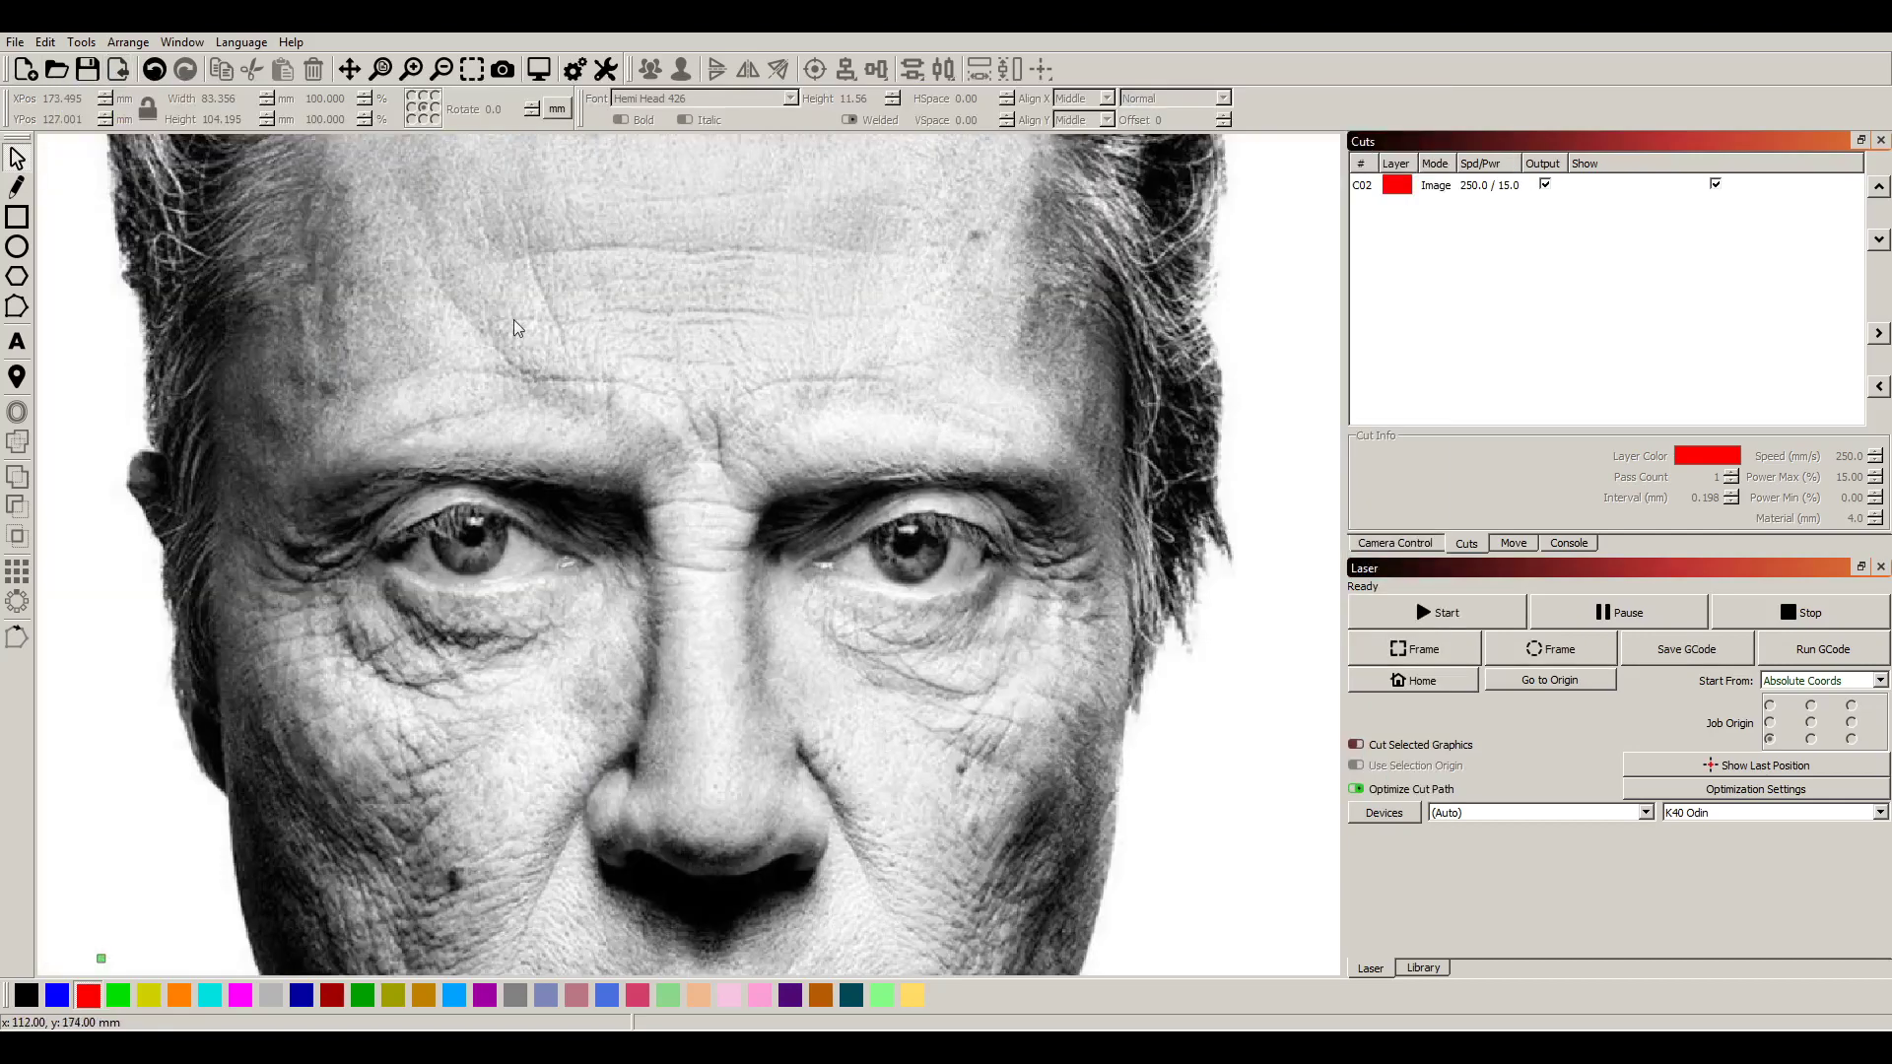
# Scale the portrait proportionally to about 108 × 135 mm and place it on the wood sheet, centred near X 101, Y 129 mm
pyautogui.scroll(-5, 660, 455)
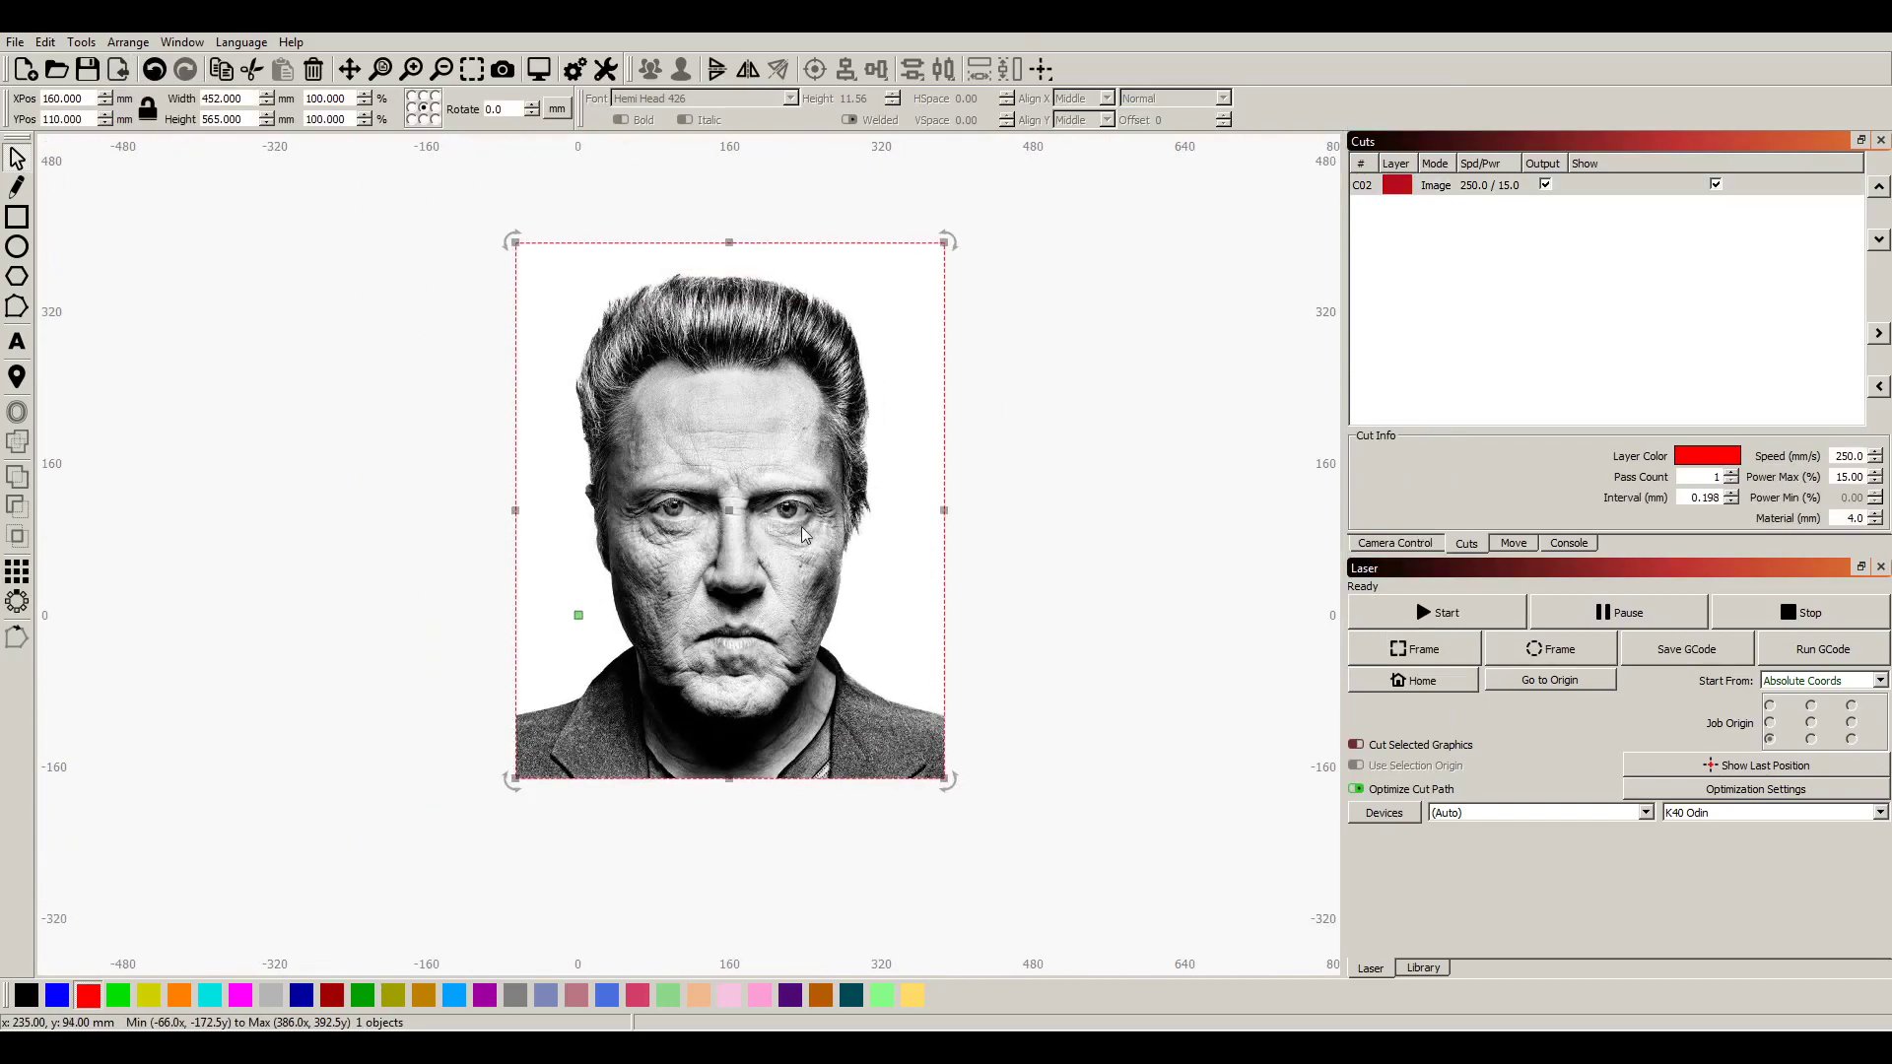
pyautogui.moveTo(946, 780); pyautogui.dragTo(662, 426)
pyautogui.moveTo(599, 351); pyautogui.dragTo(698, 505)
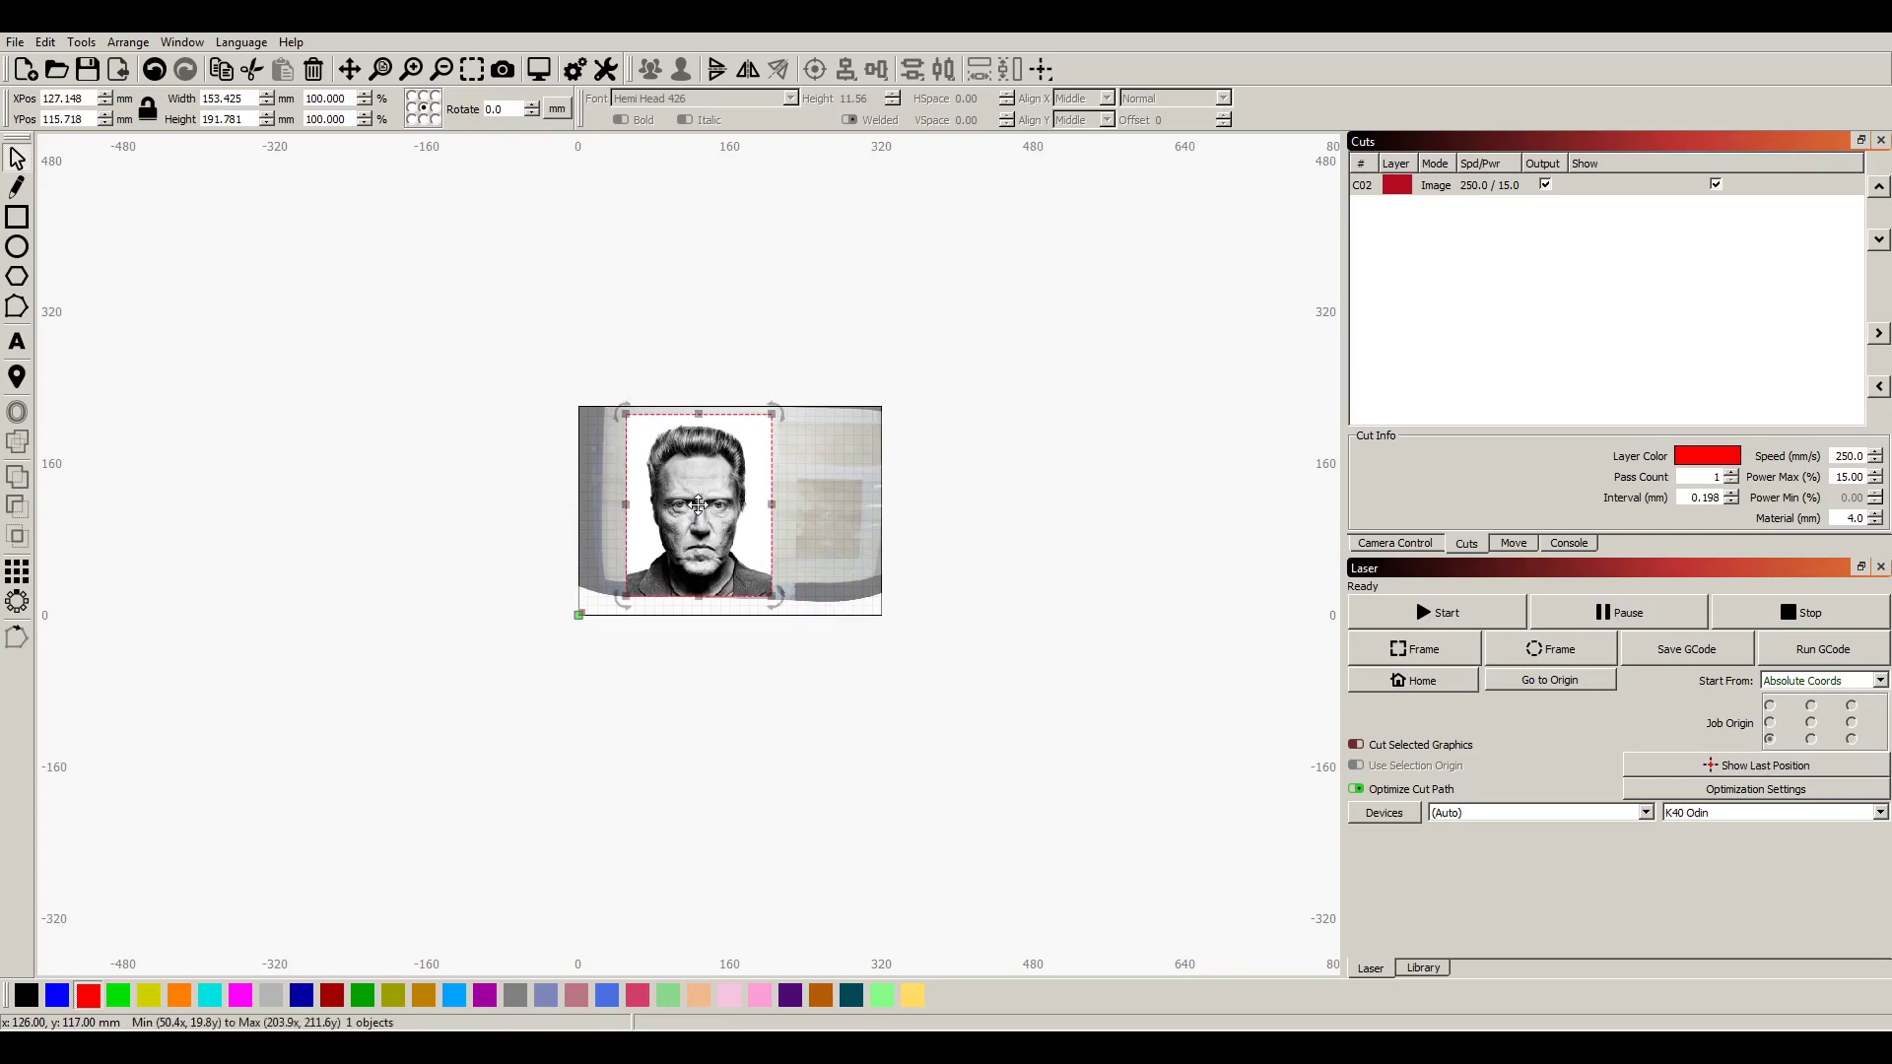
pyautogui.scroll(3, 698, 504)
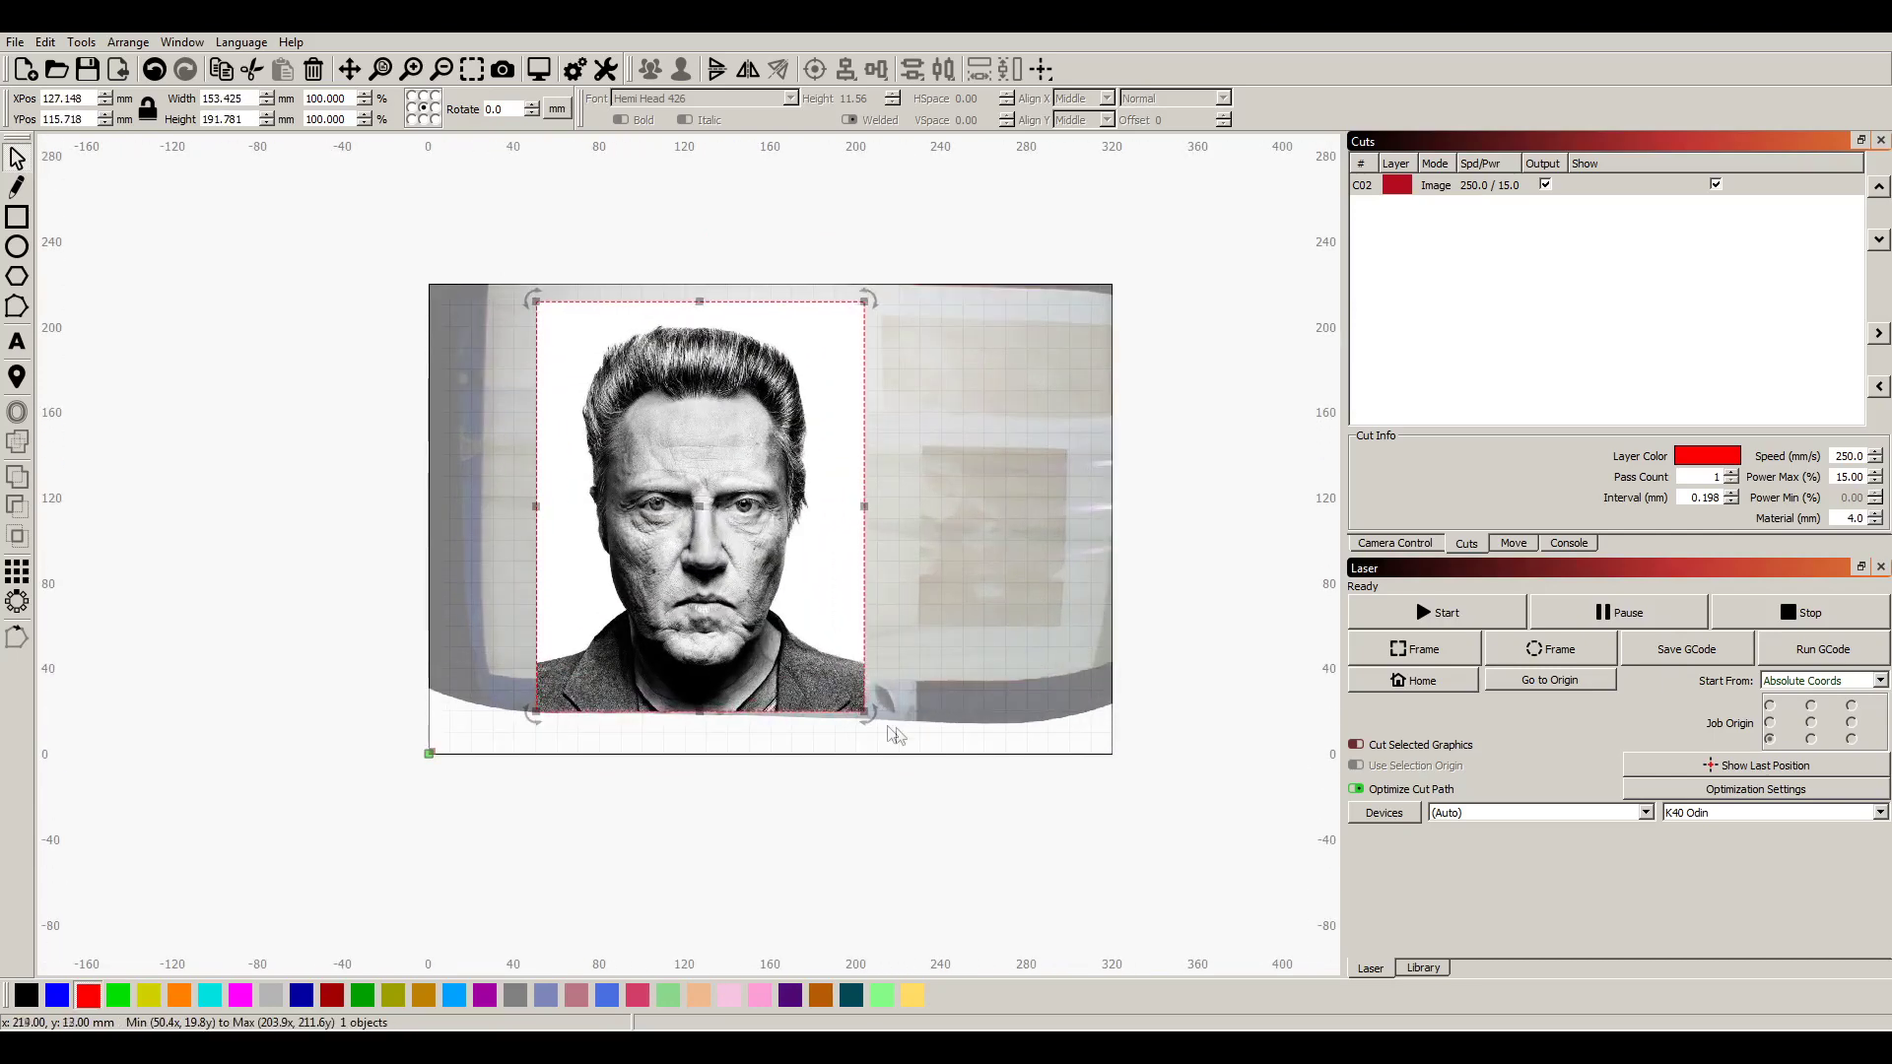
pyautogui.moveTo(863, 709); pyautogui.dragTo(766, 590)
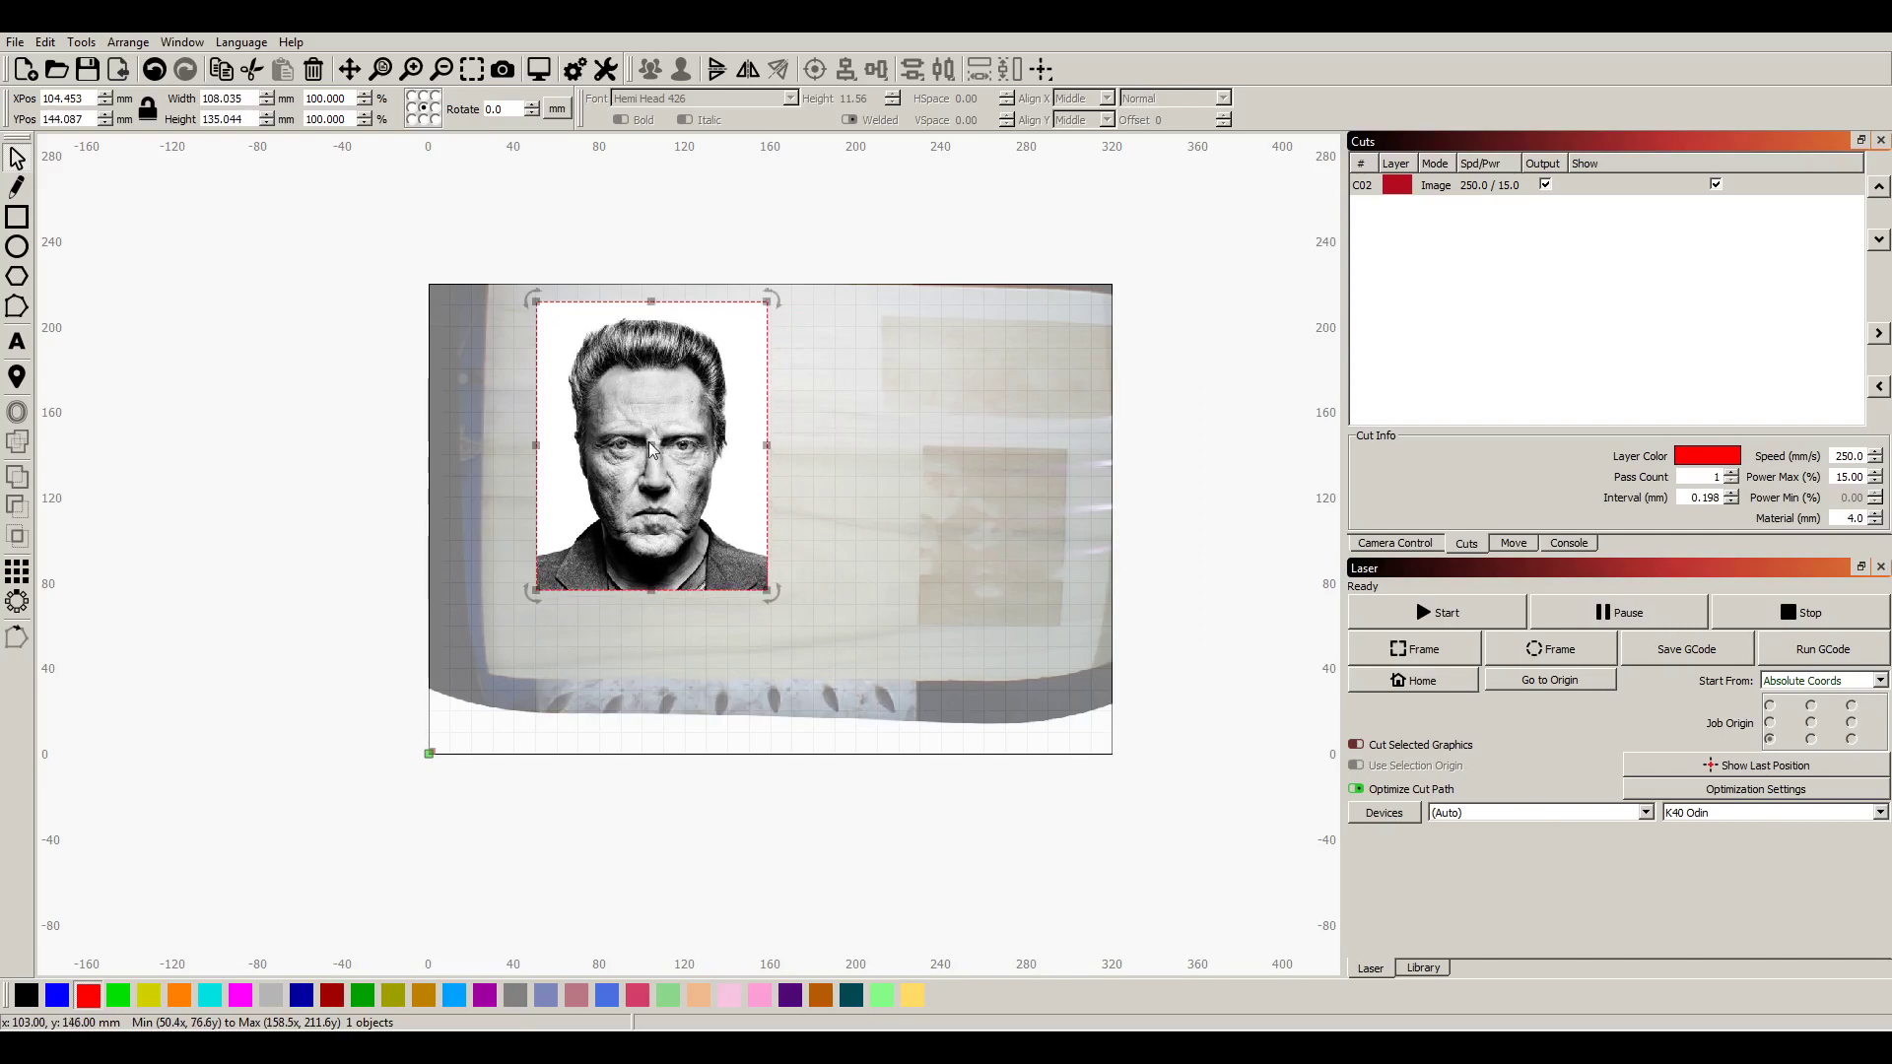
pyautogui.moveTo(652, 444); pyautogui.dragTo(647, 463)
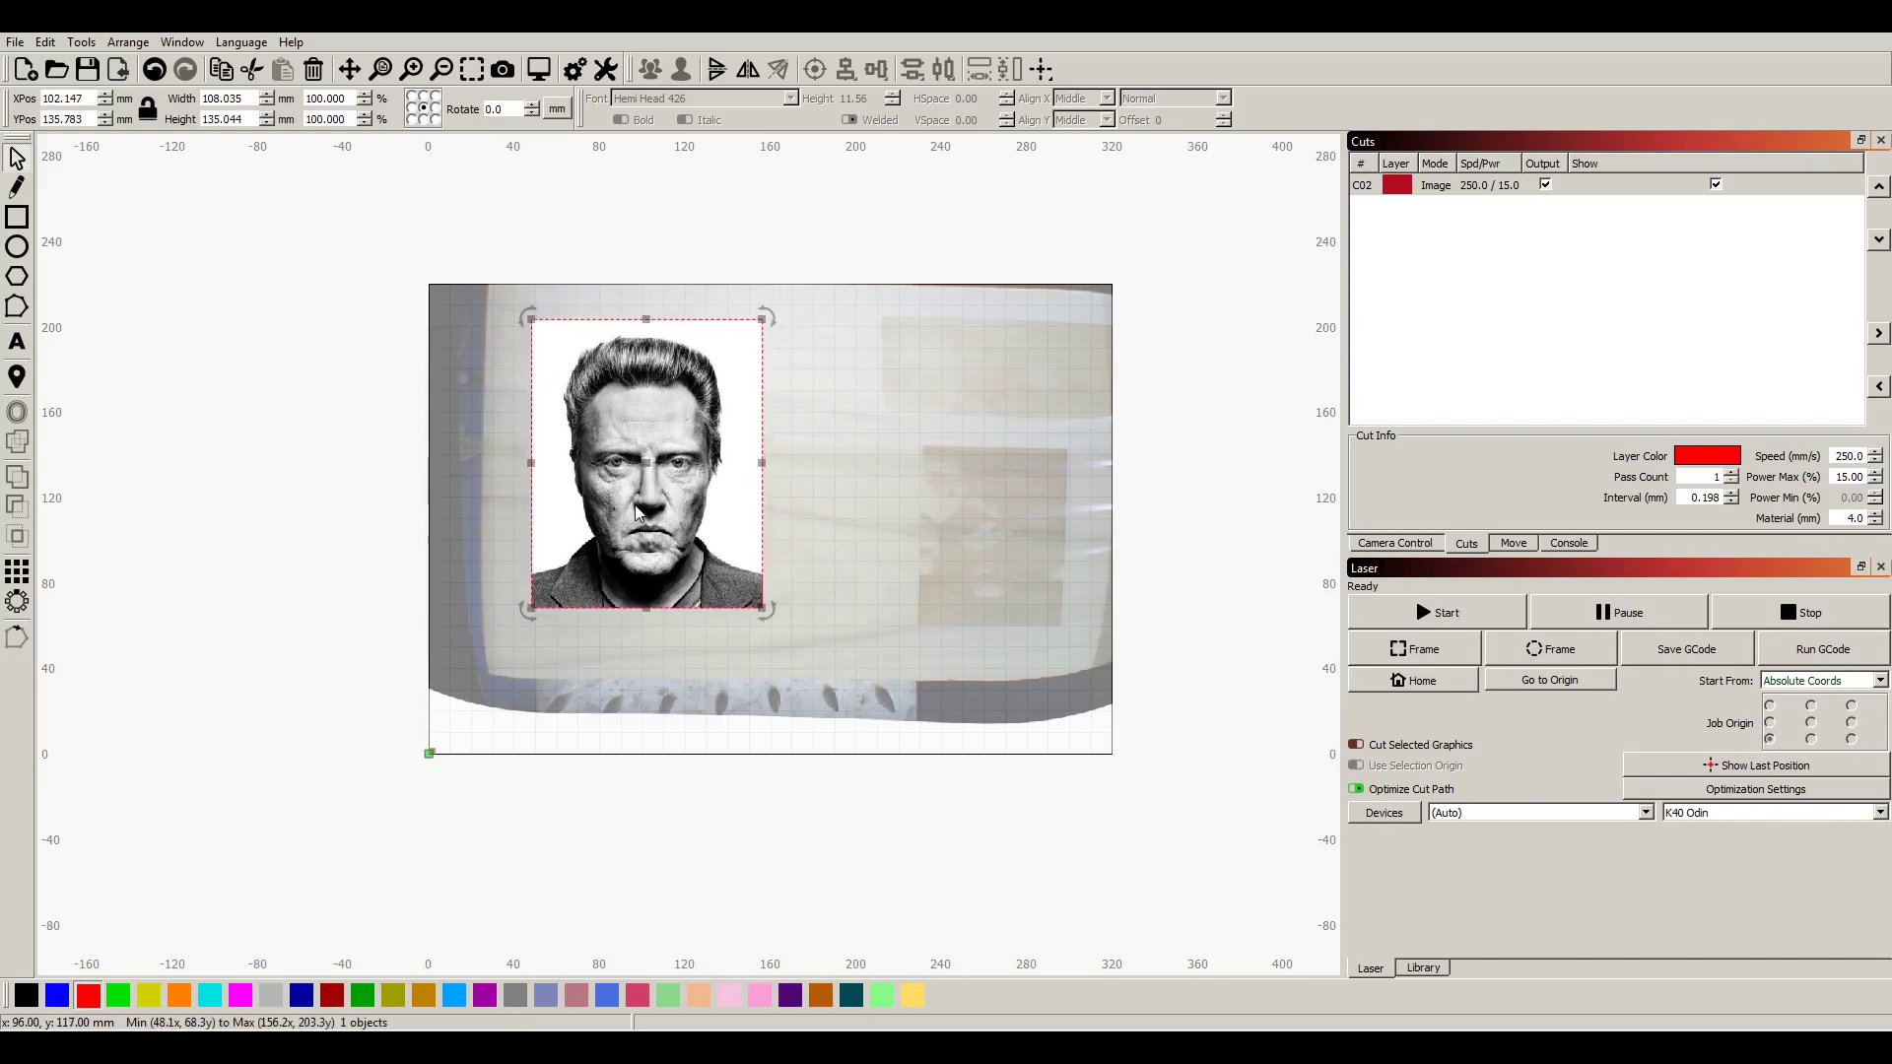
pyautogui.moveTo(648, 485); pyautogui.dragTo(647, 478)
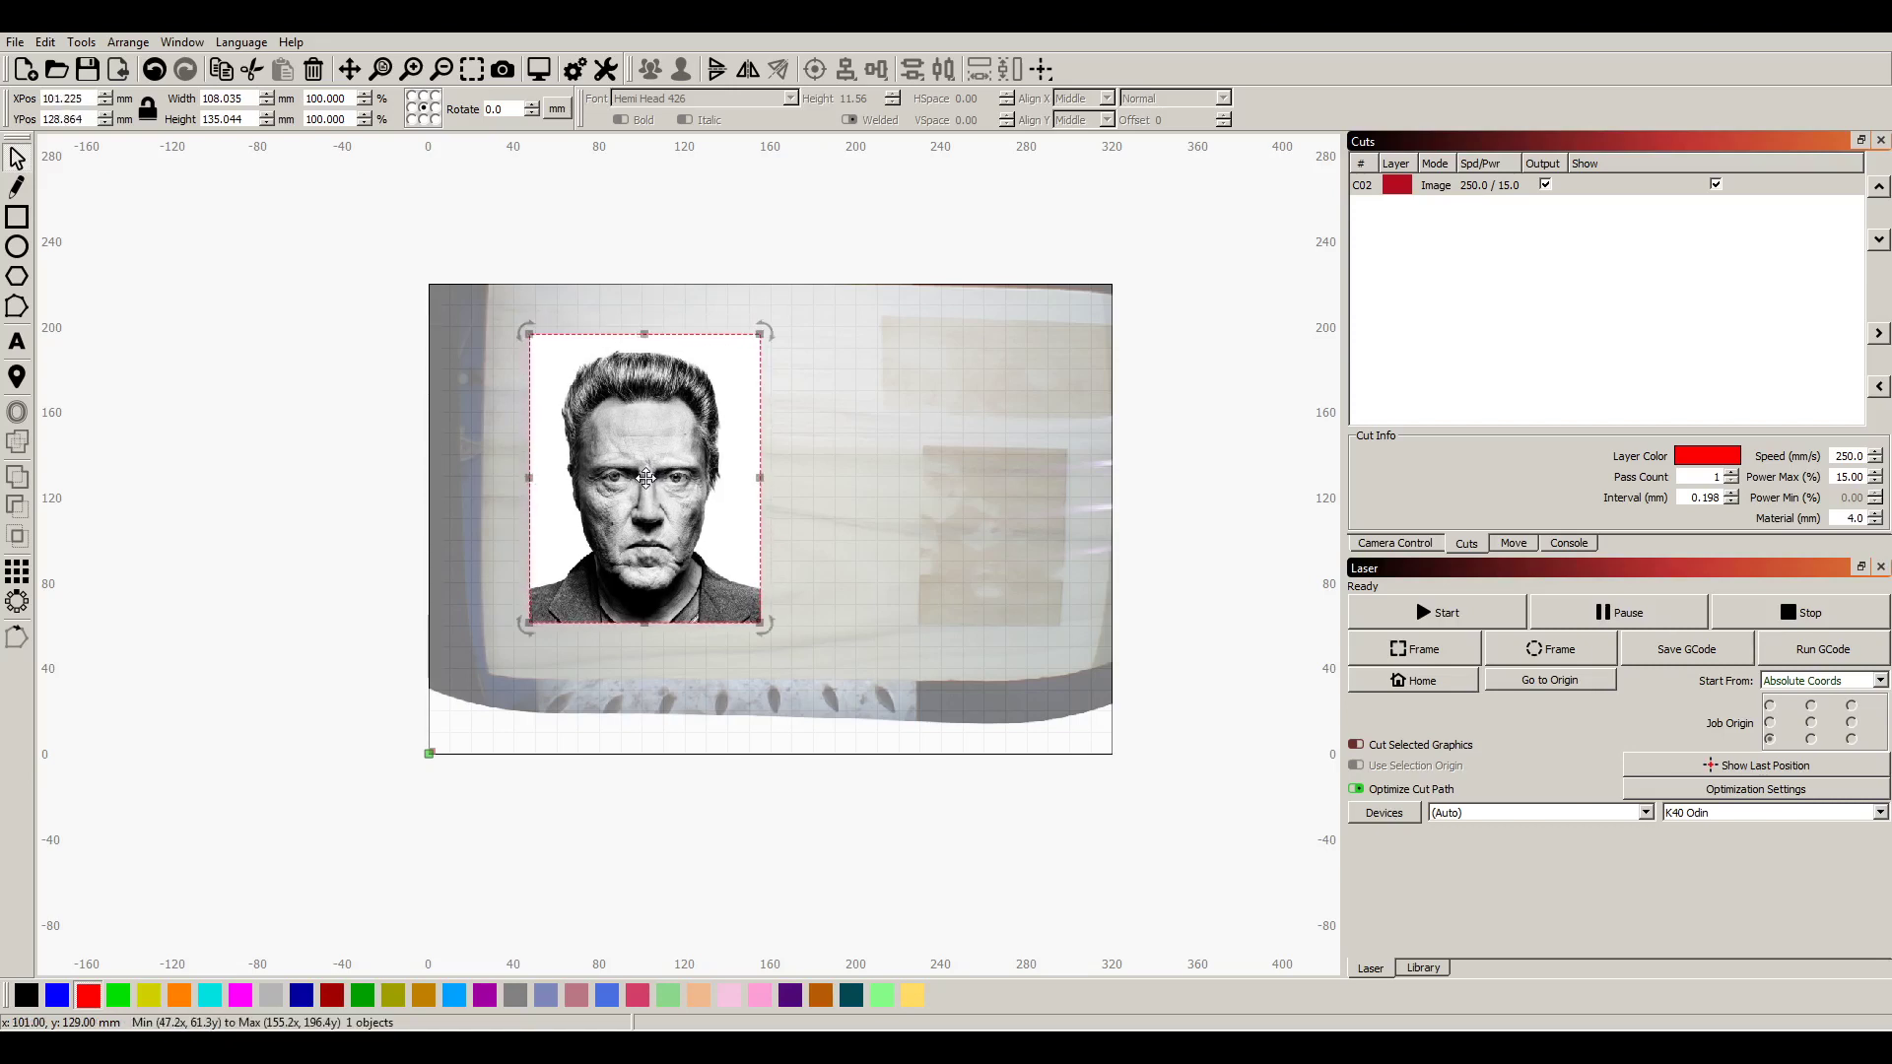
pyautogui.click(835, 541)
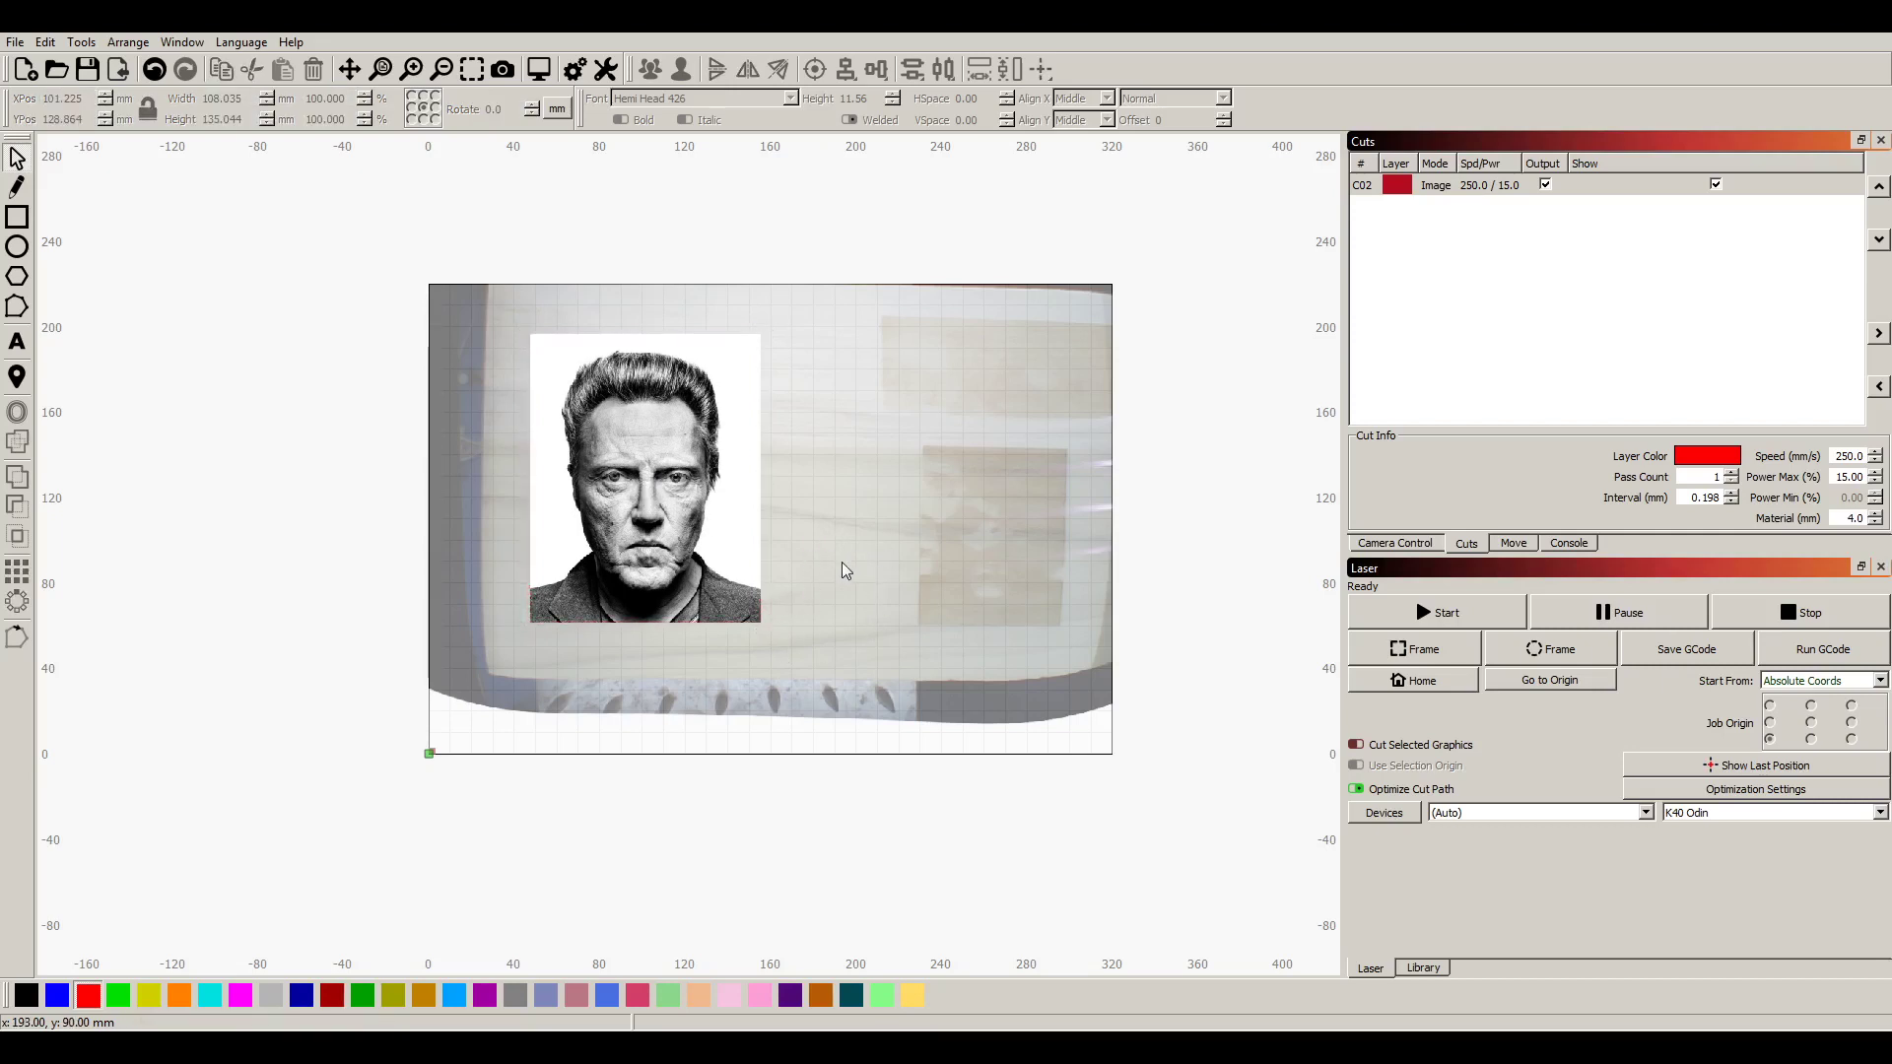
pyautogui.click(710, 532)
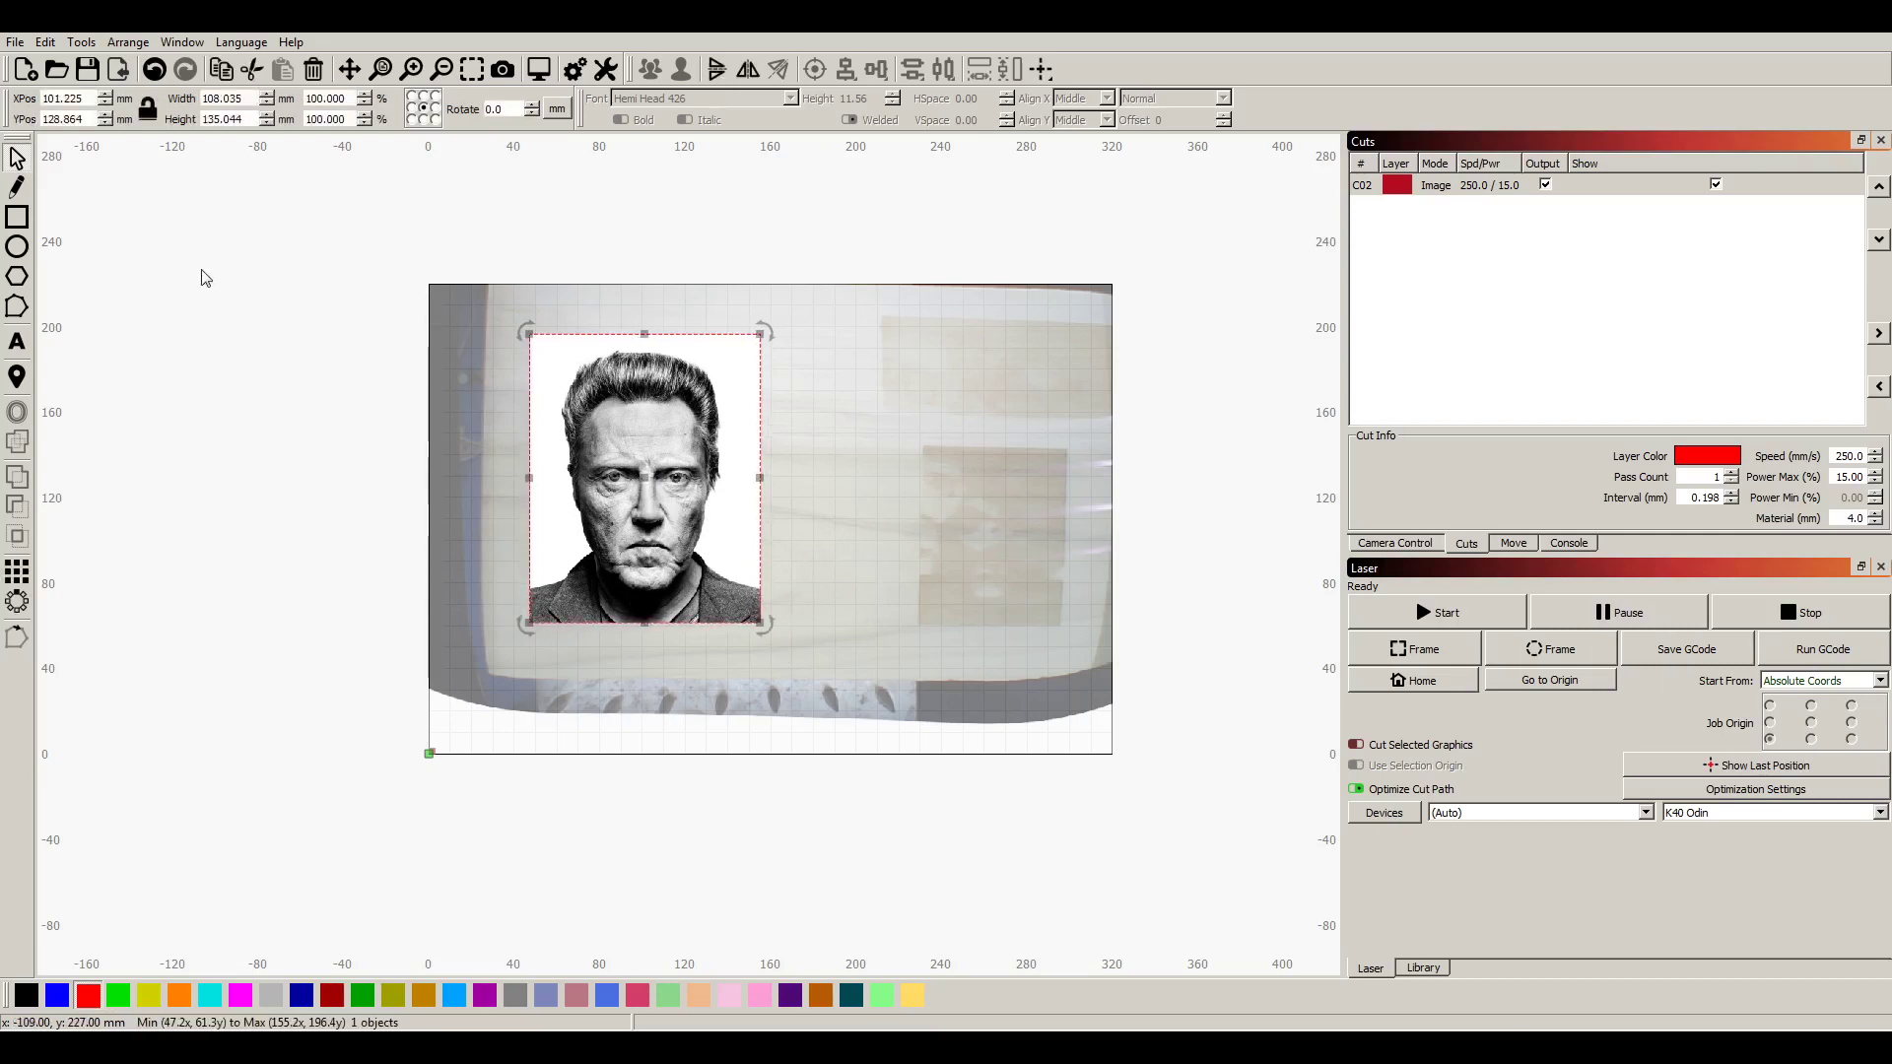
# Set the overscanning of the image layer to 2.0% in its cut settings
pyautogui.doubleClick(1437, 189)
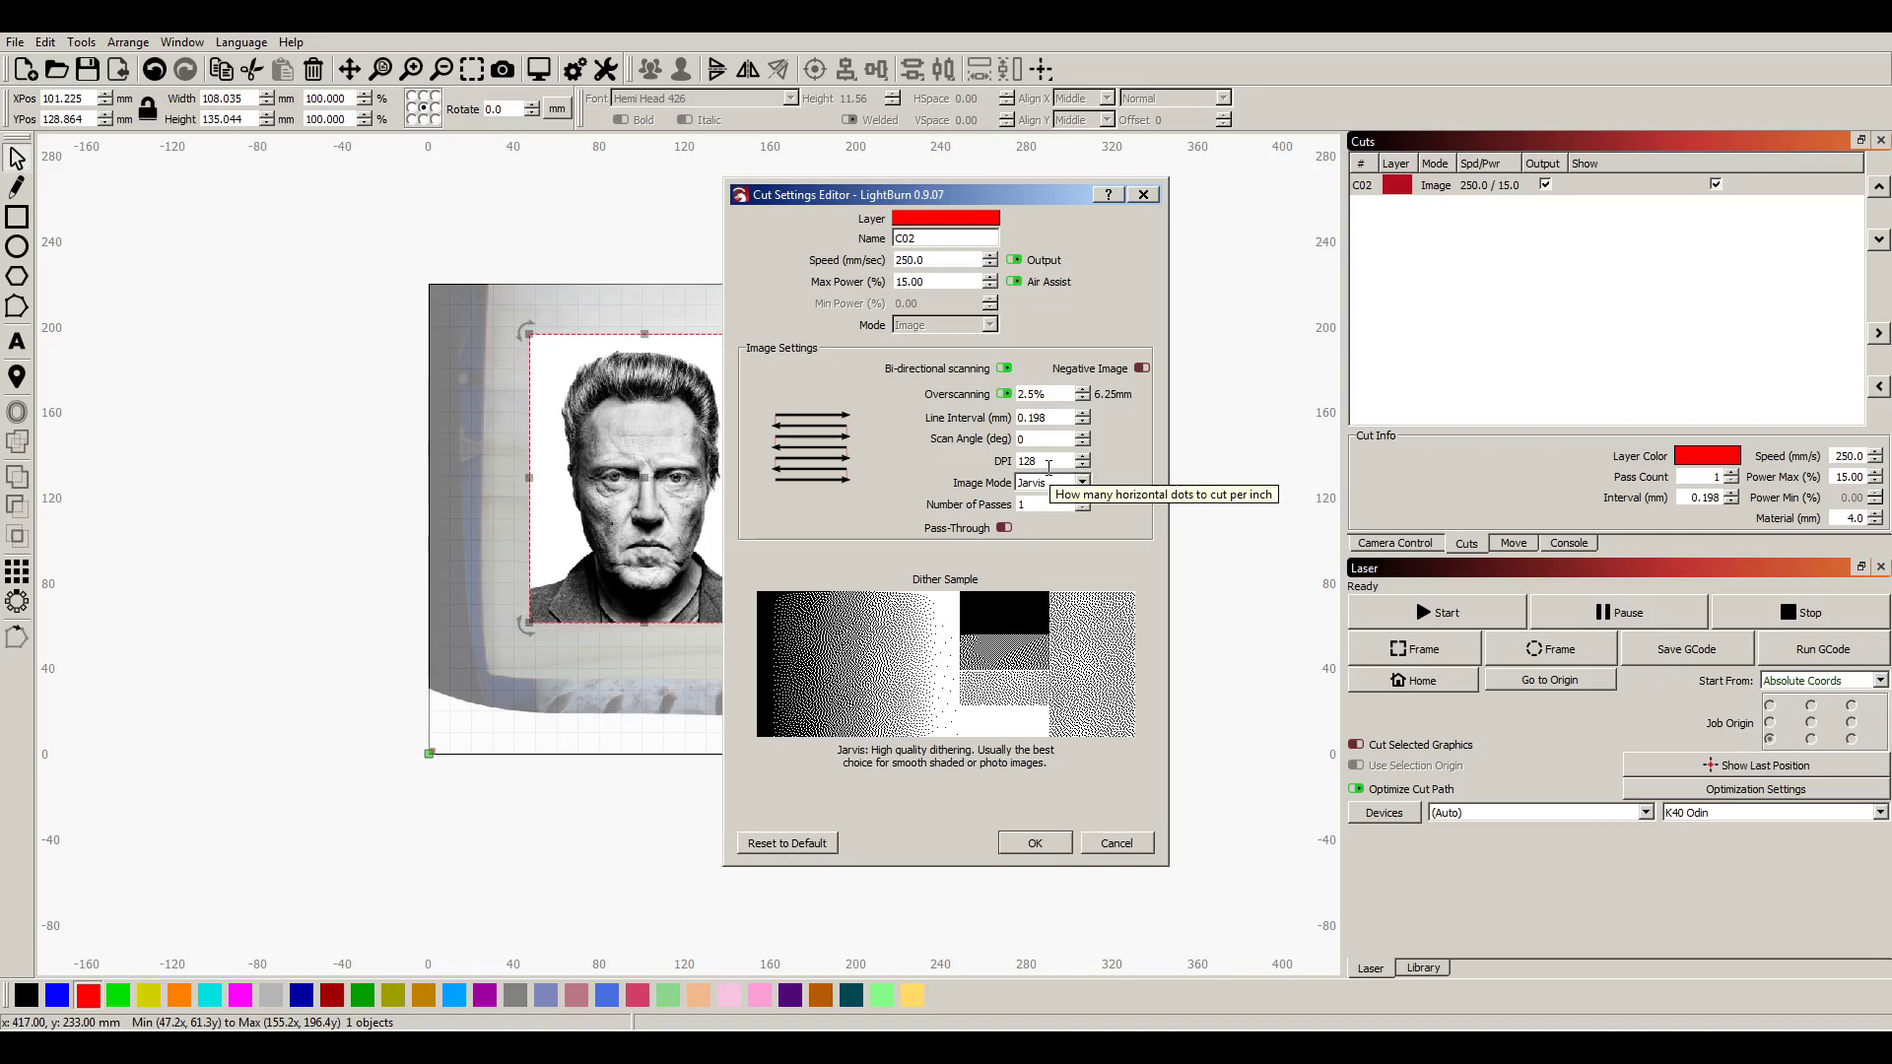
pyautogui.click(1084, 399)
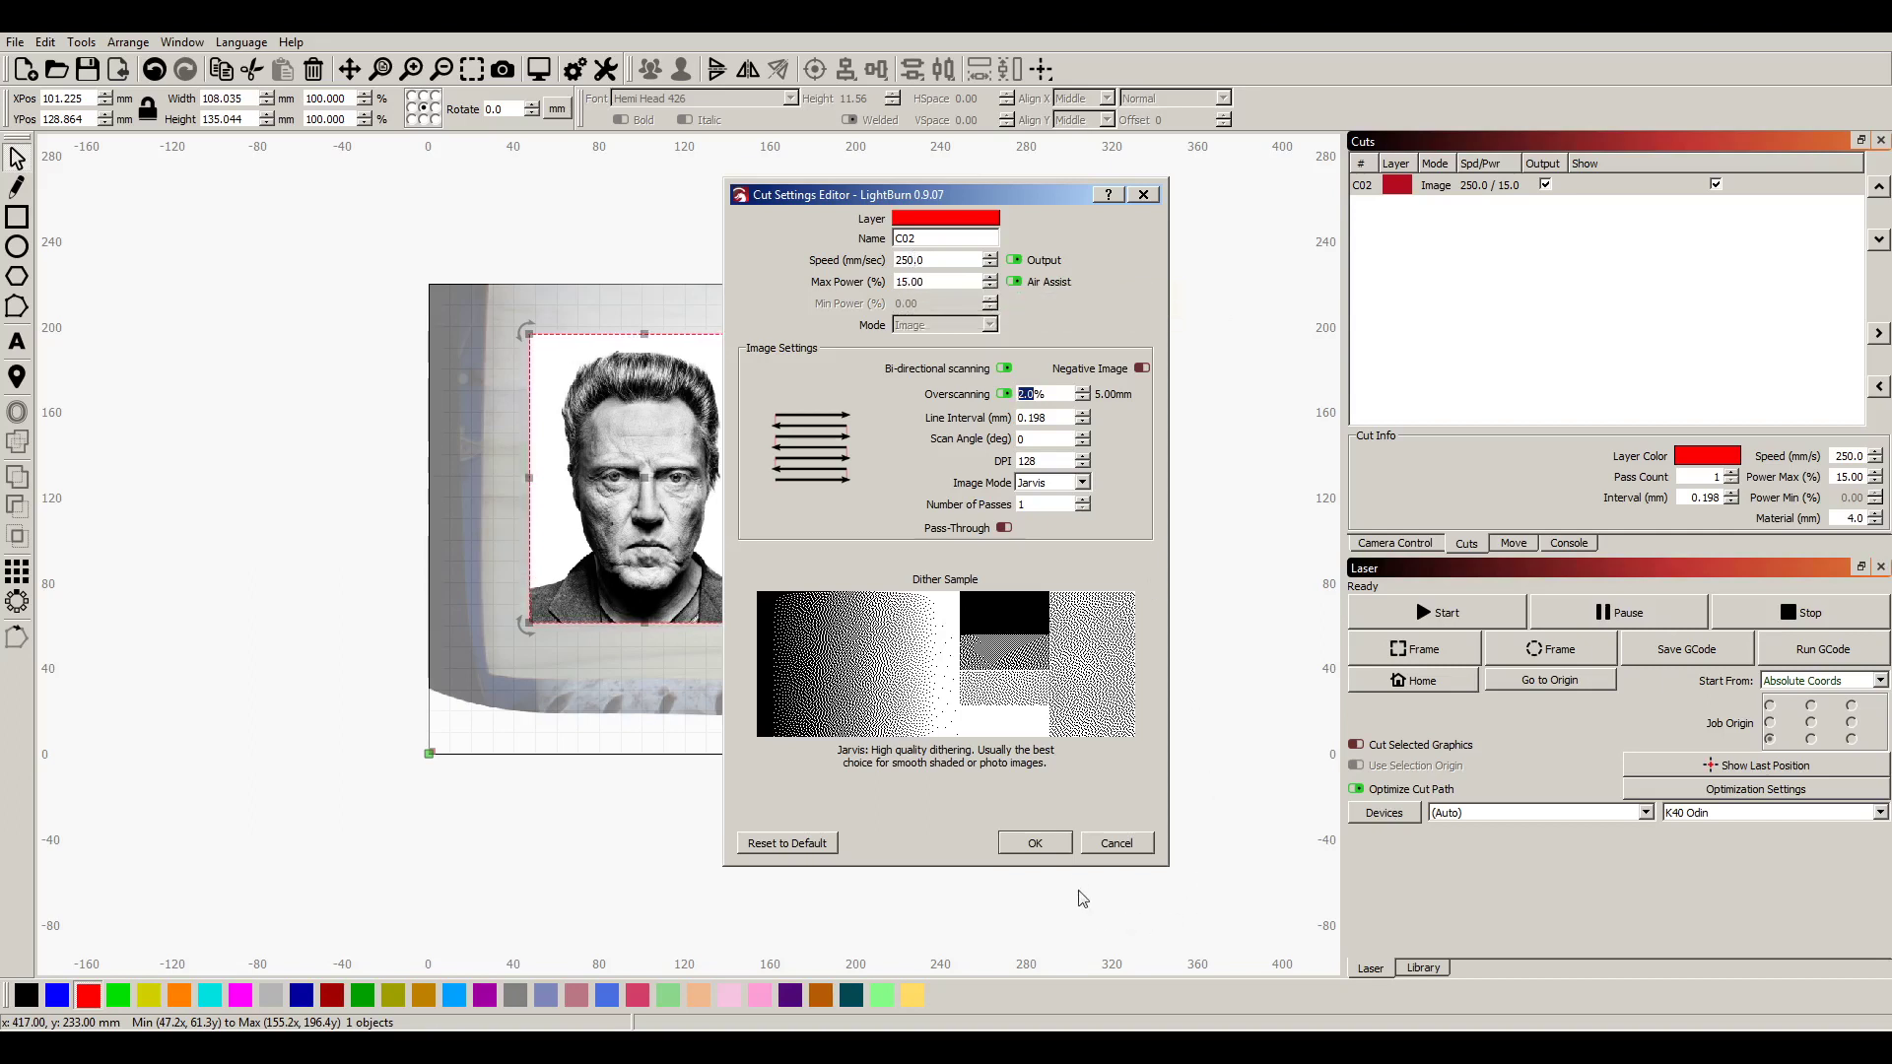
pyautogui.click(1037, 846)
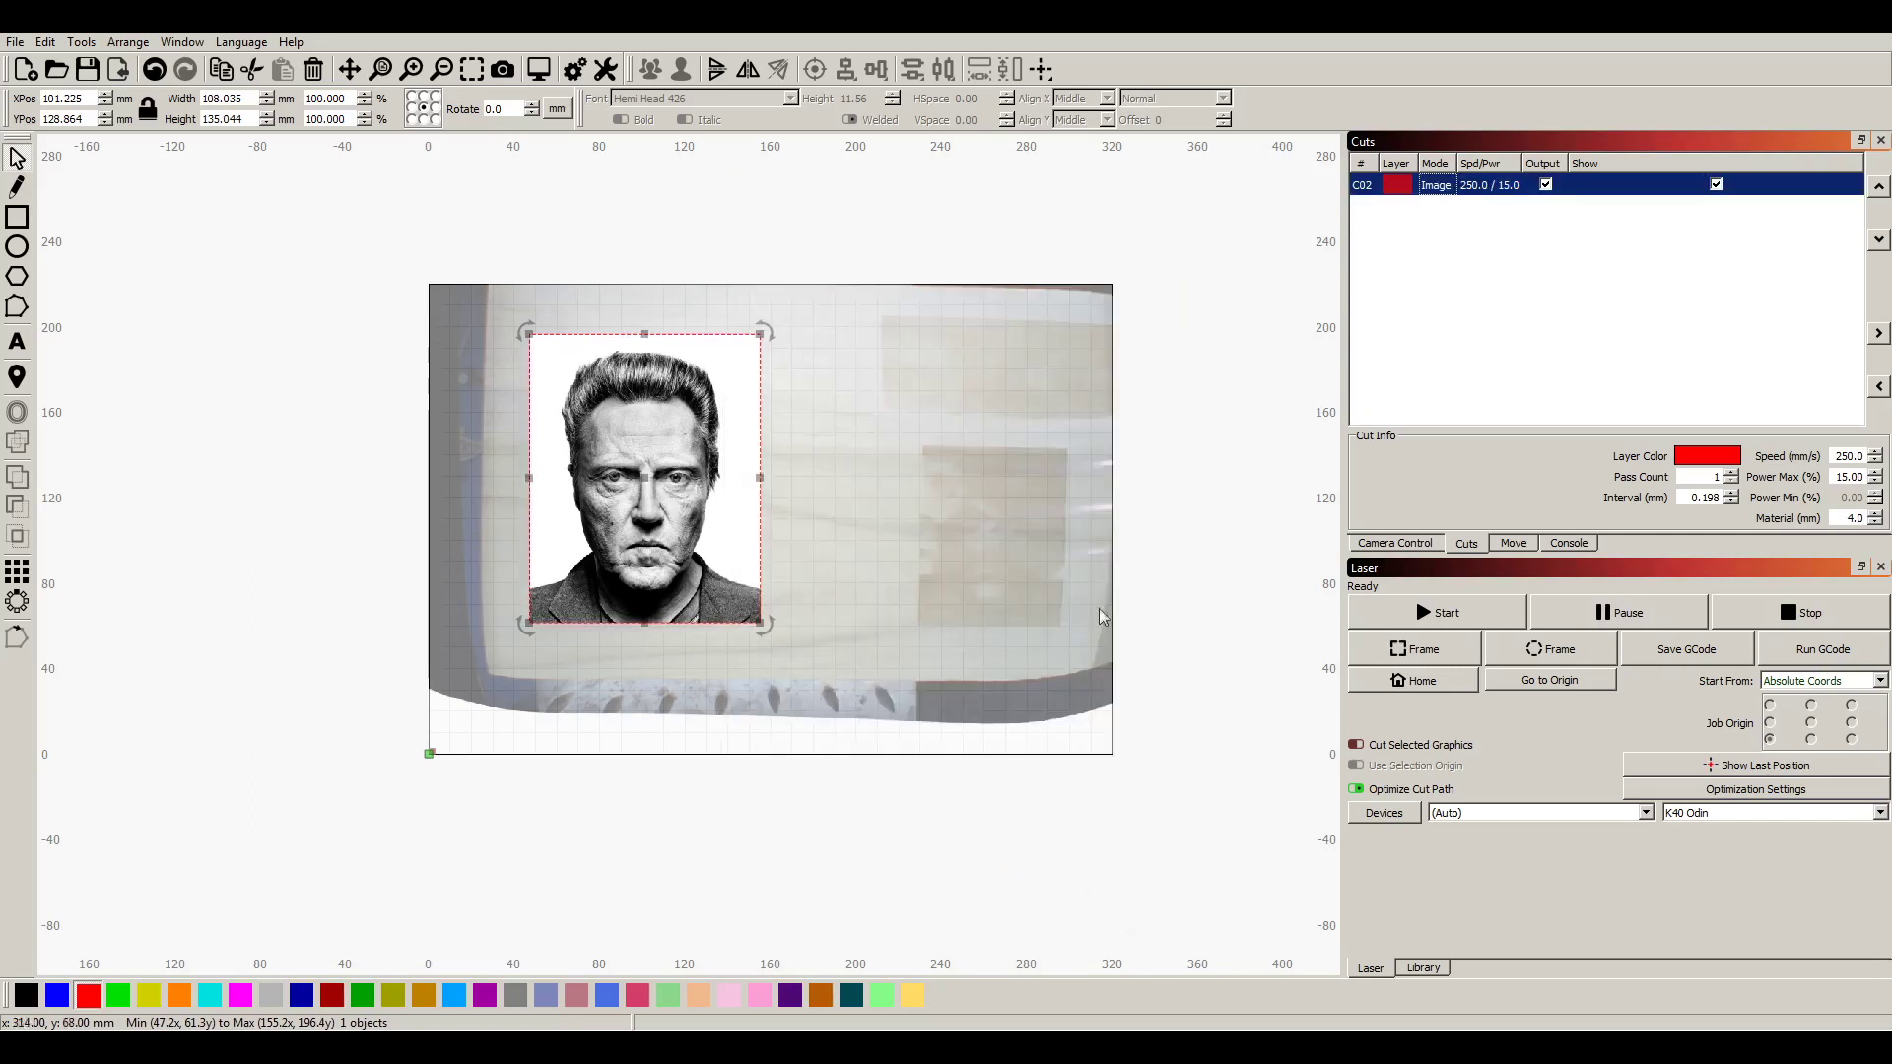
# Preview the engraving with traversal moves hidden and examine the dither pattern of the face up close
pyautogui.click(538, 69)
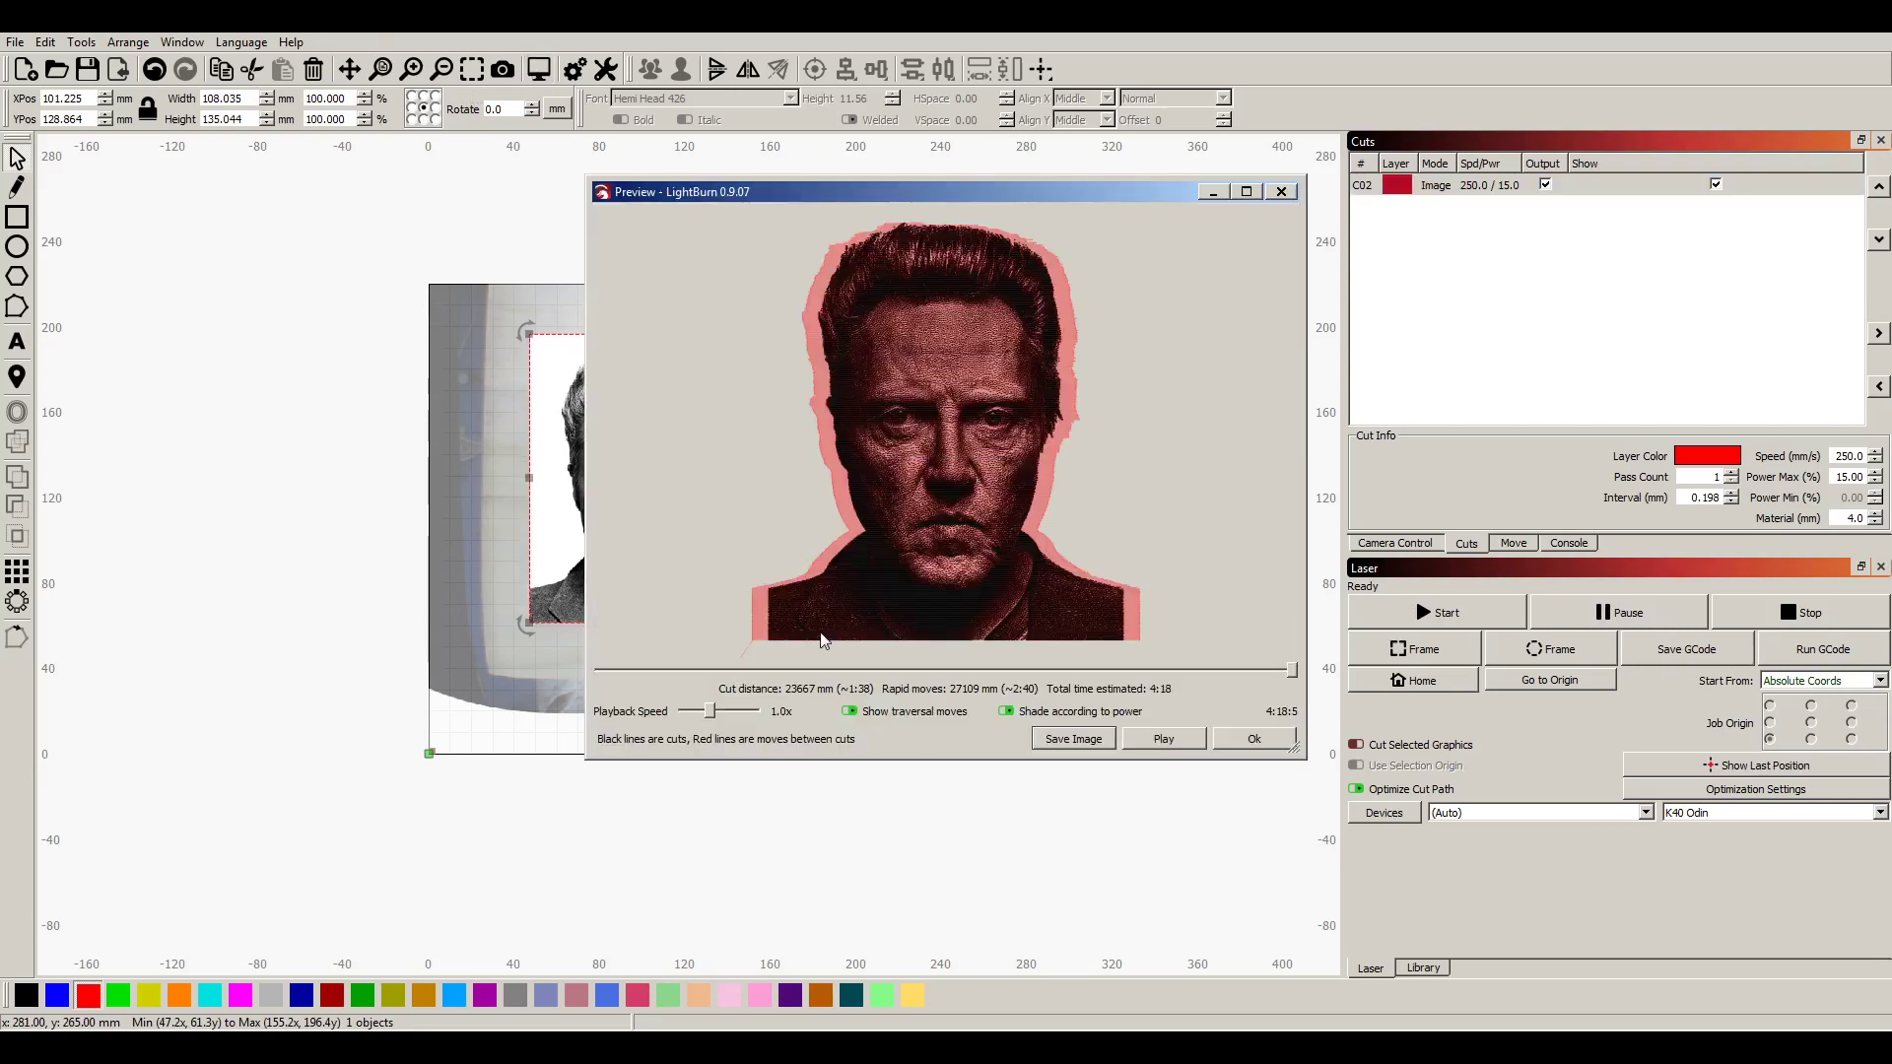
pyautogui.click(849, 712)
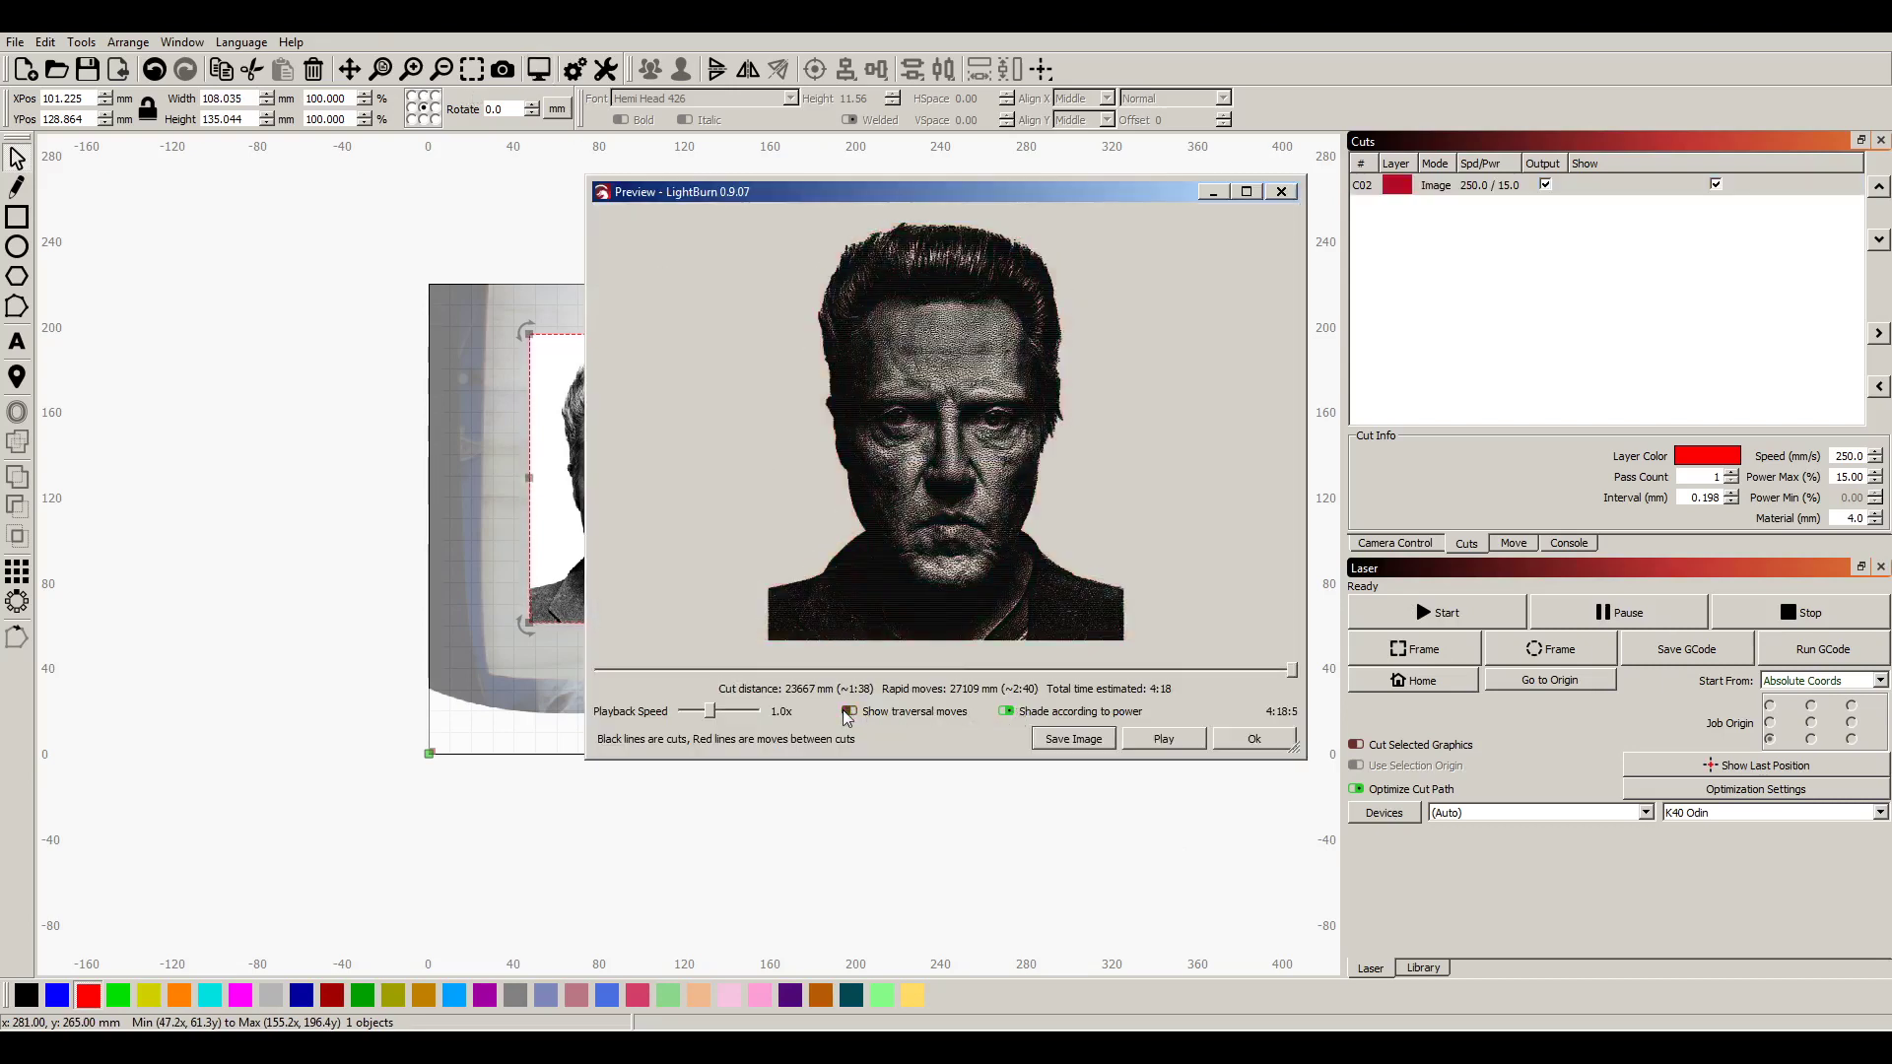
pyautogui.click(1007, 711)
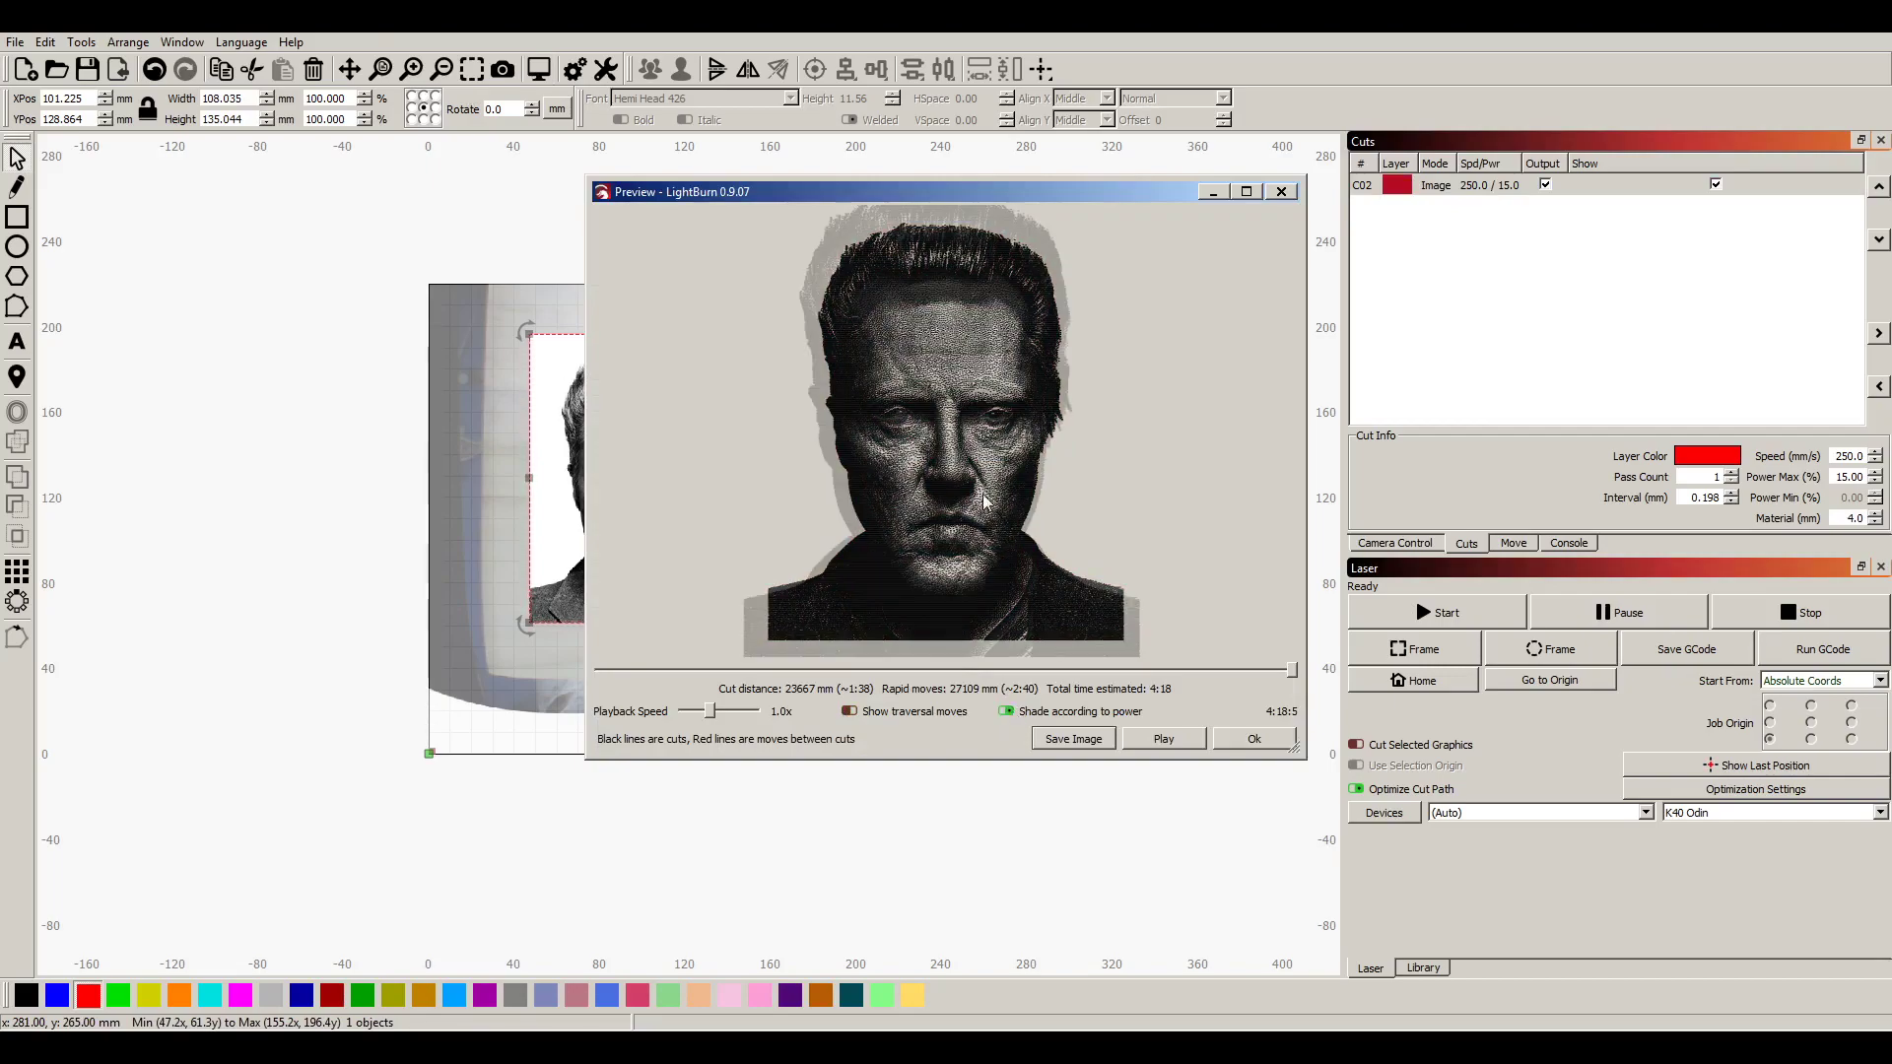
pyautogui.scroll(6, 966, 513)
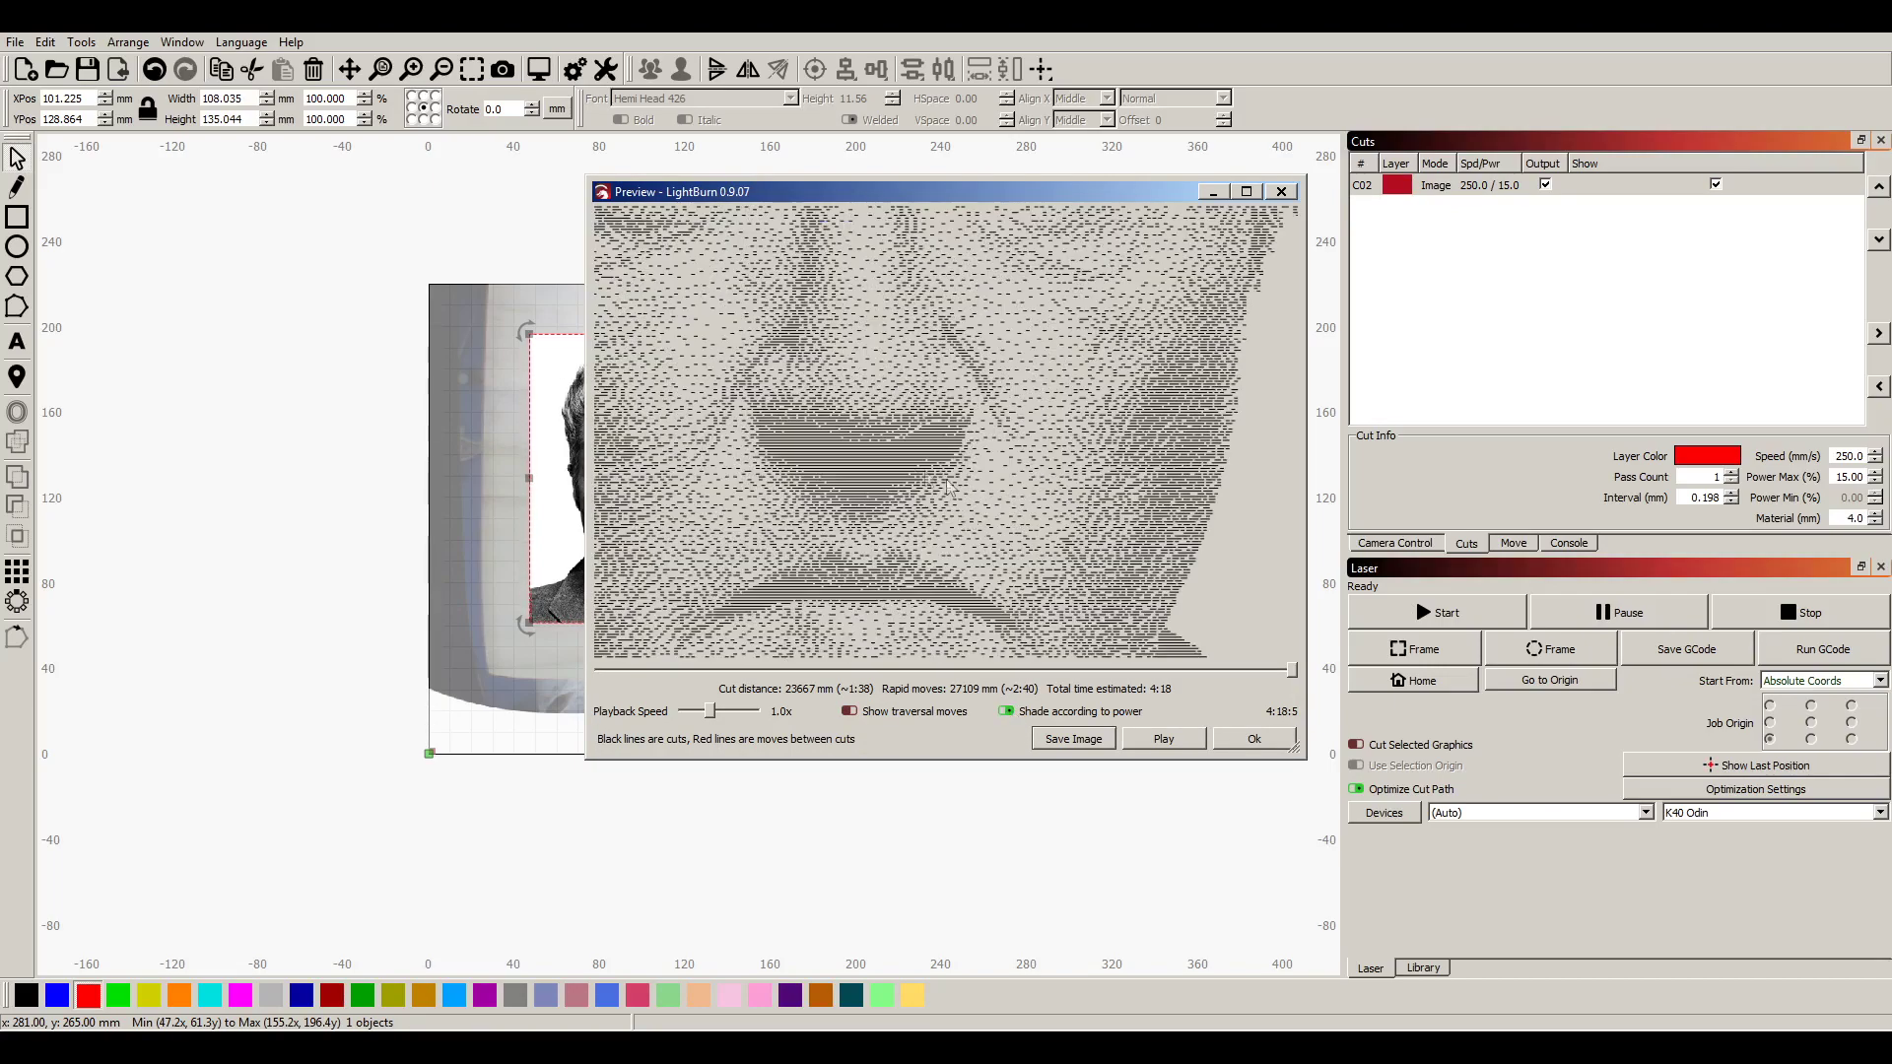
pyautogui.scroll(3, 951, 483)
pyautogui.scroll(-8, 987, 477)
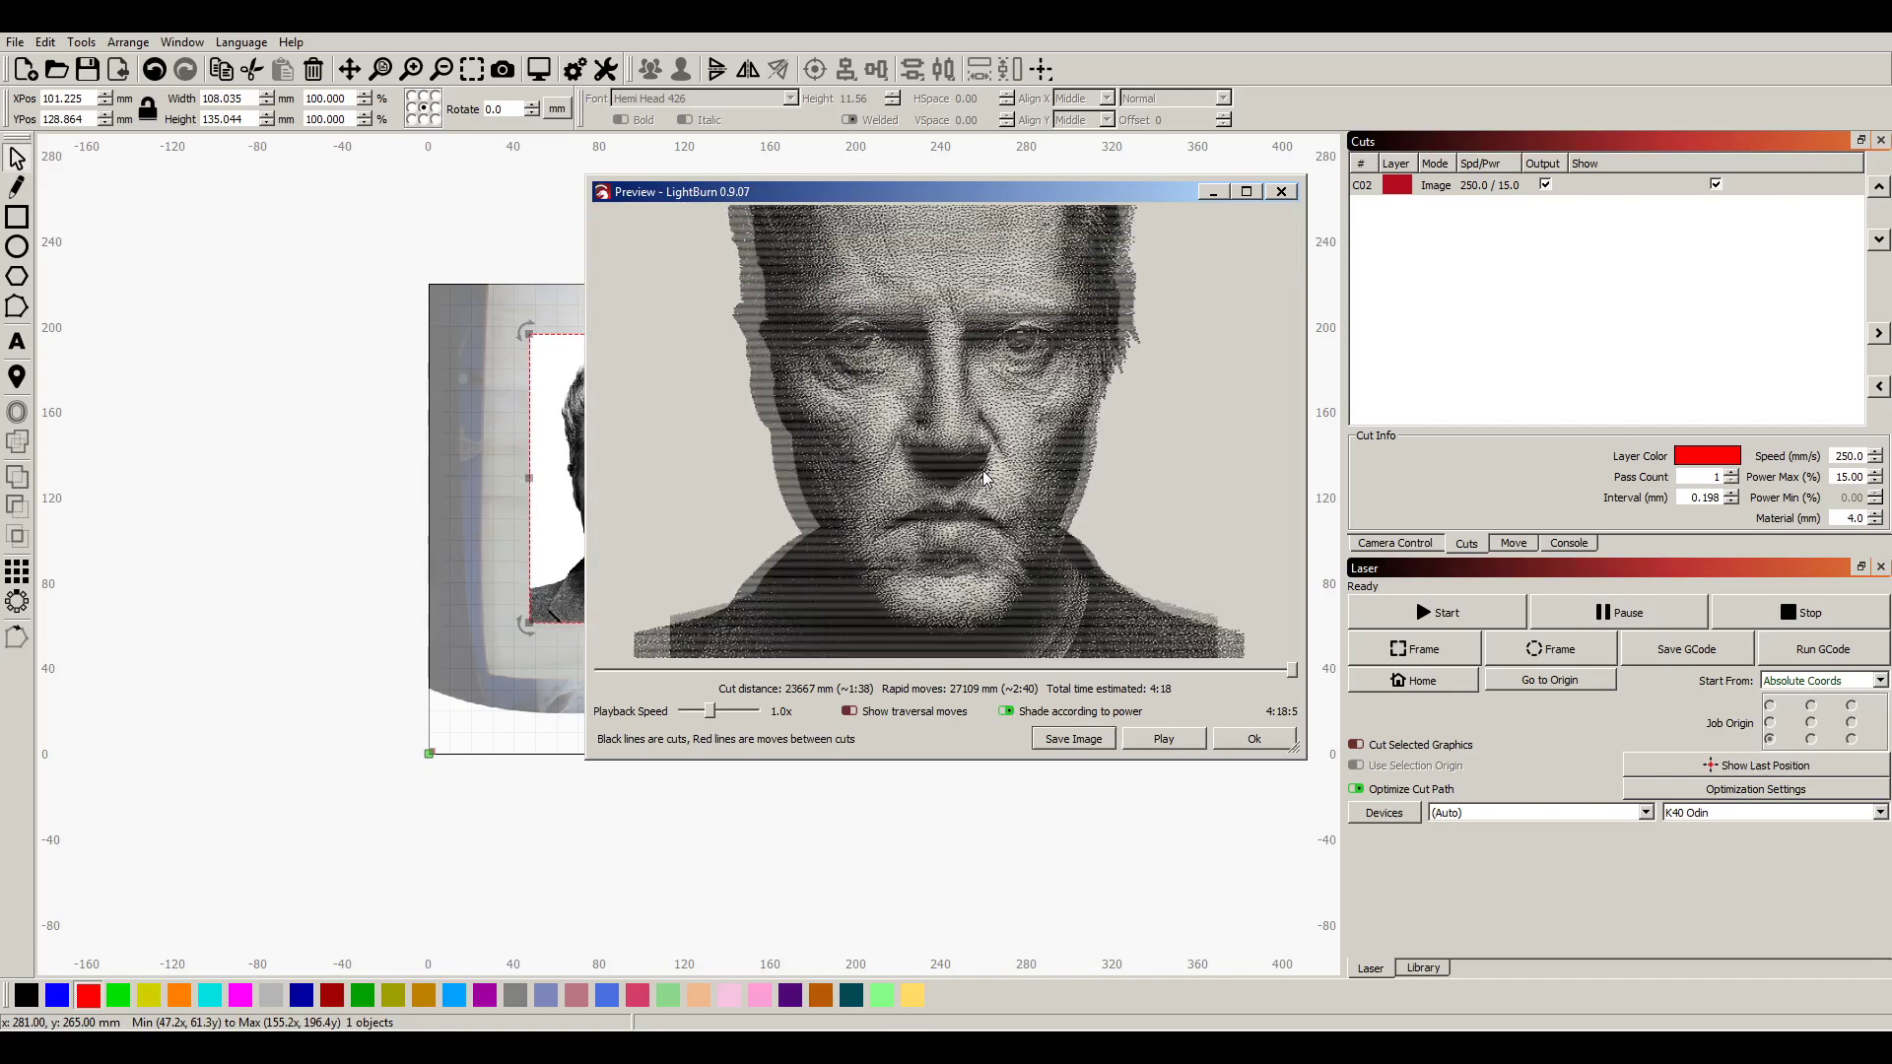
pyautogui.scroll(2, 986, 477)
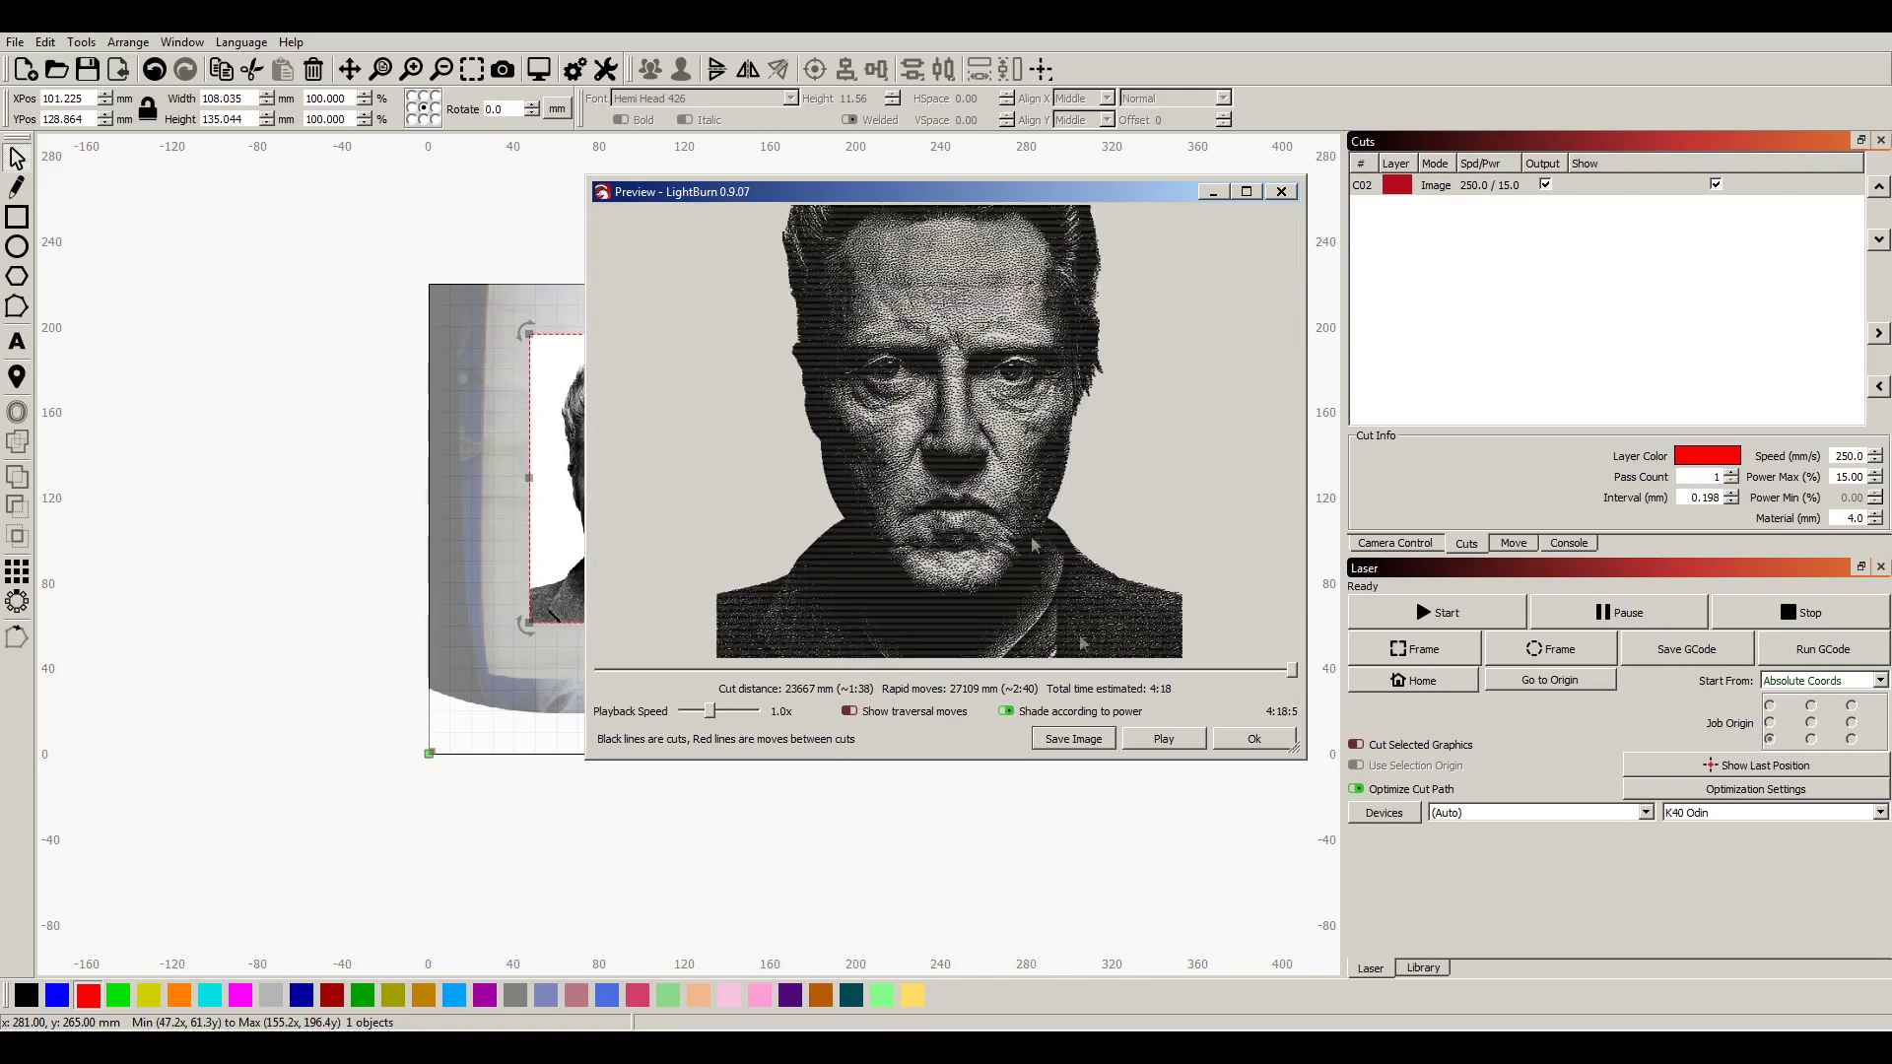
pyautogui.click(1249, 741)
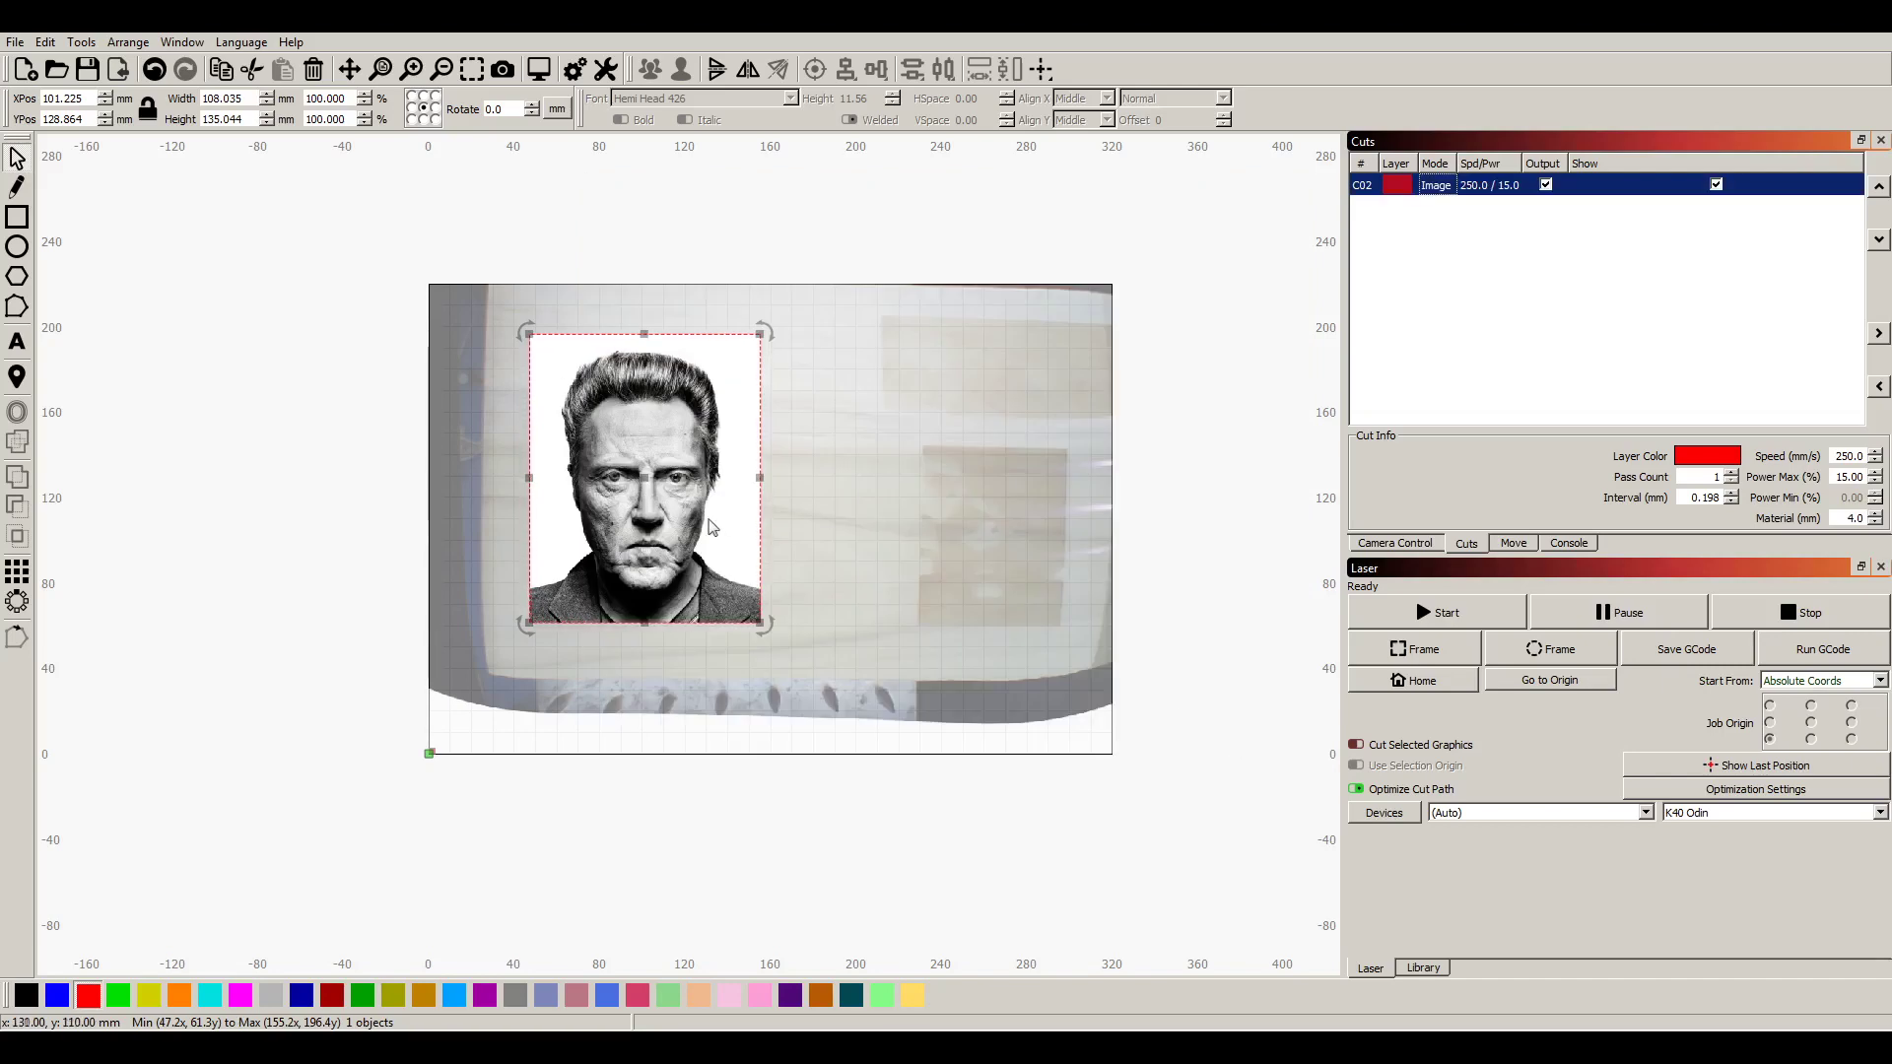
# Draw a rectangle of about 108 × 135 mm along the portrait's edges and disable output for its line layer
pyautogui.click(202, 313)
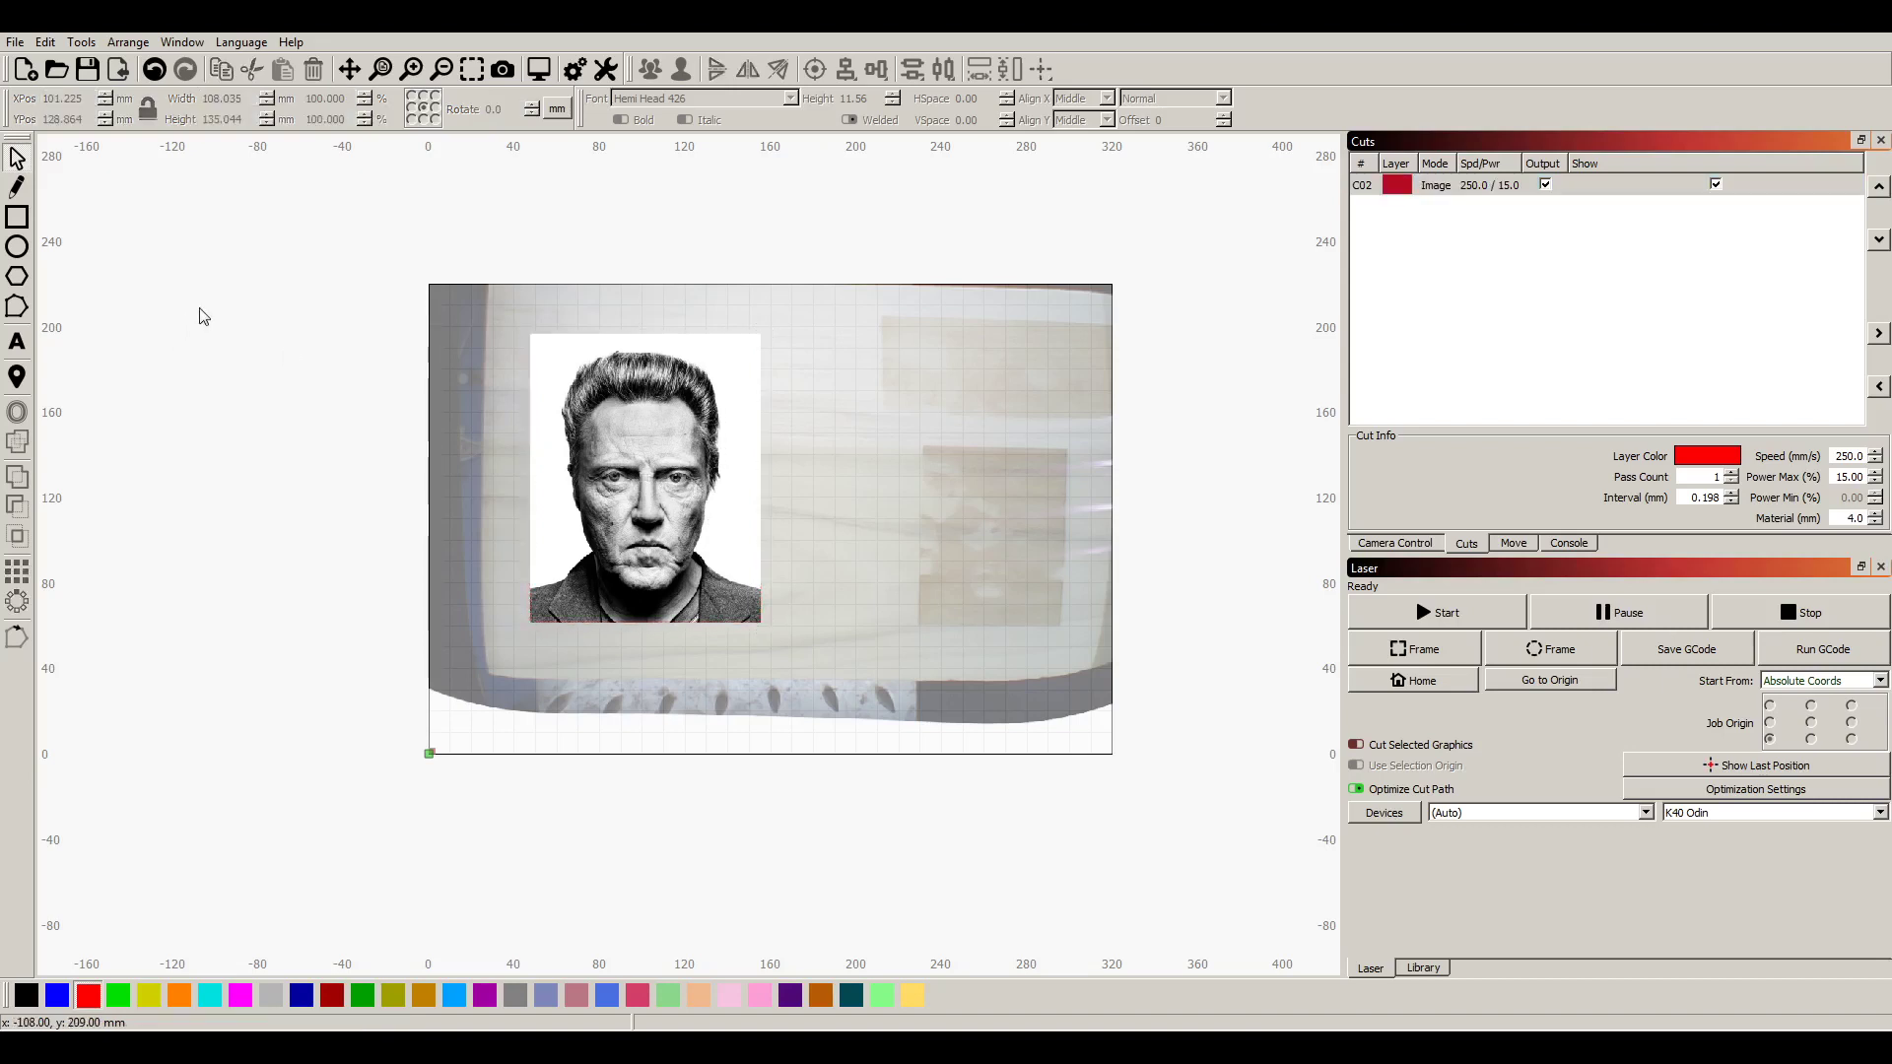
pyautogui.click(17, 217)
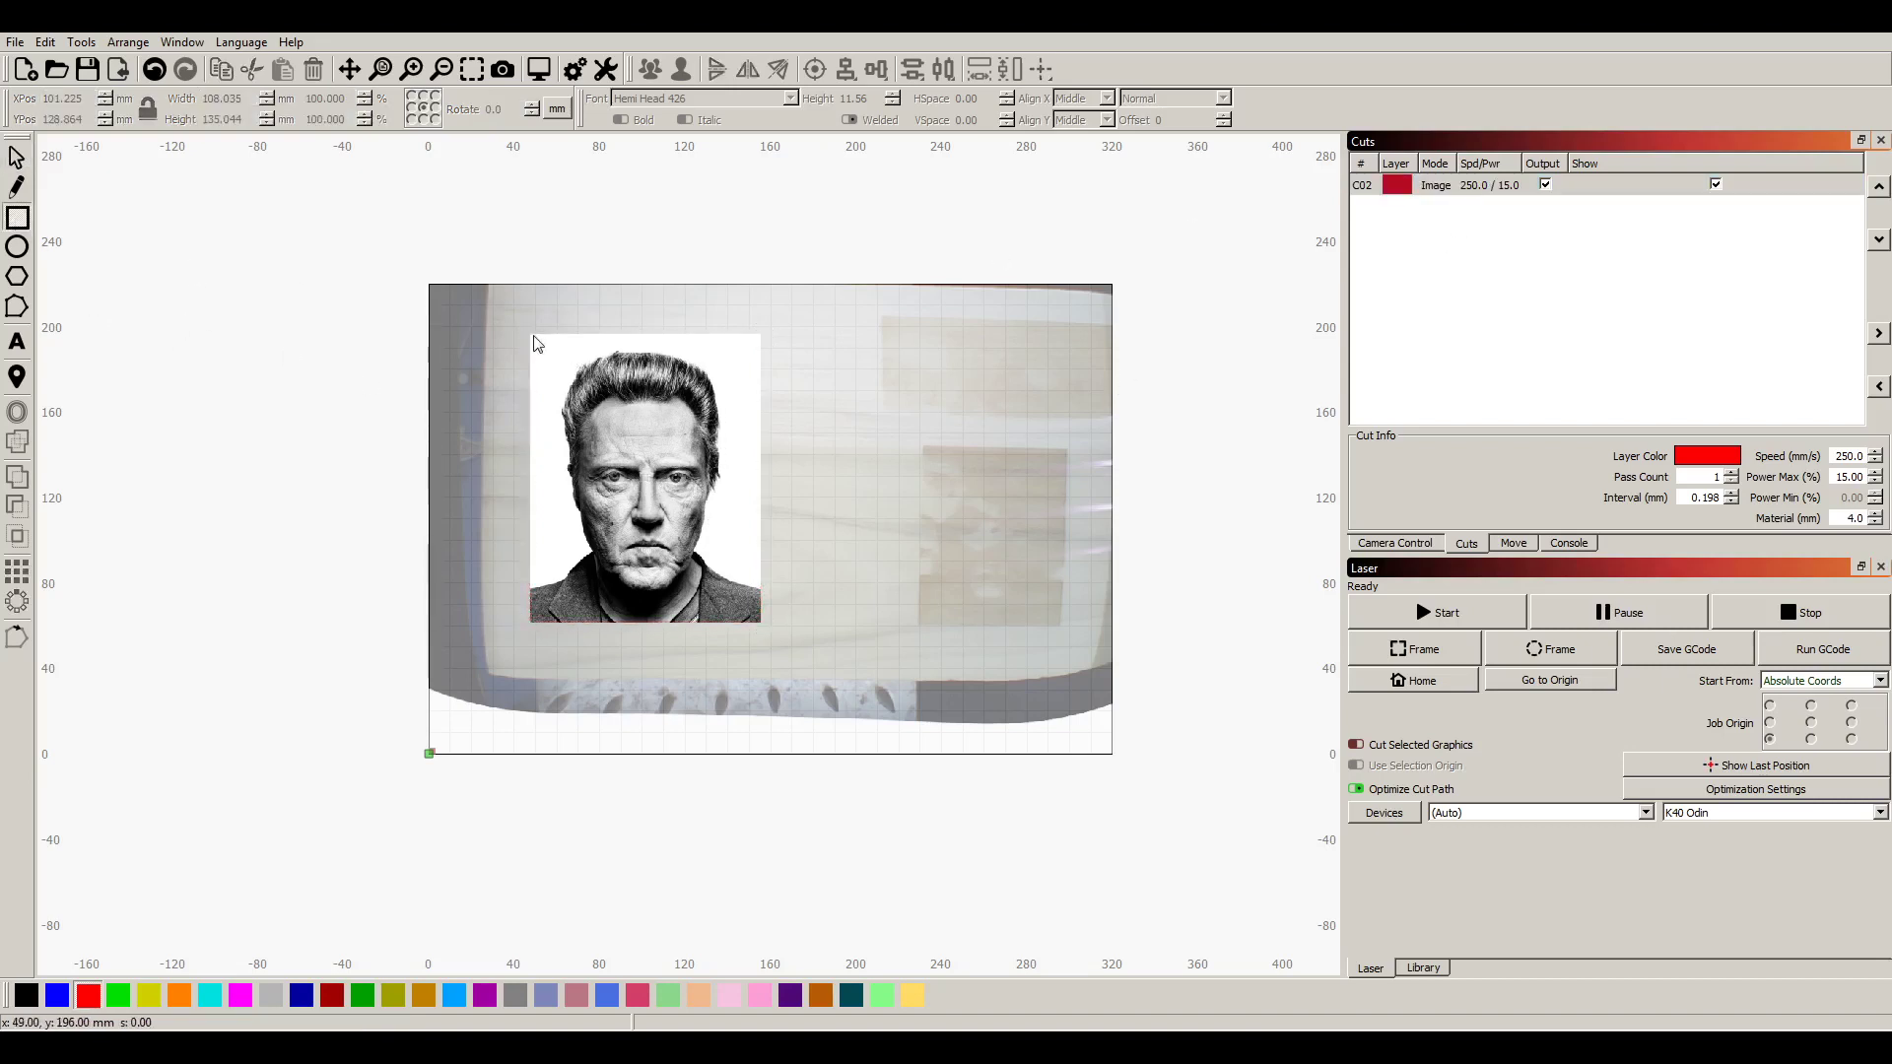
pyautogui.moveTo(530, 336); pyautogui.dragTo(761, 623)
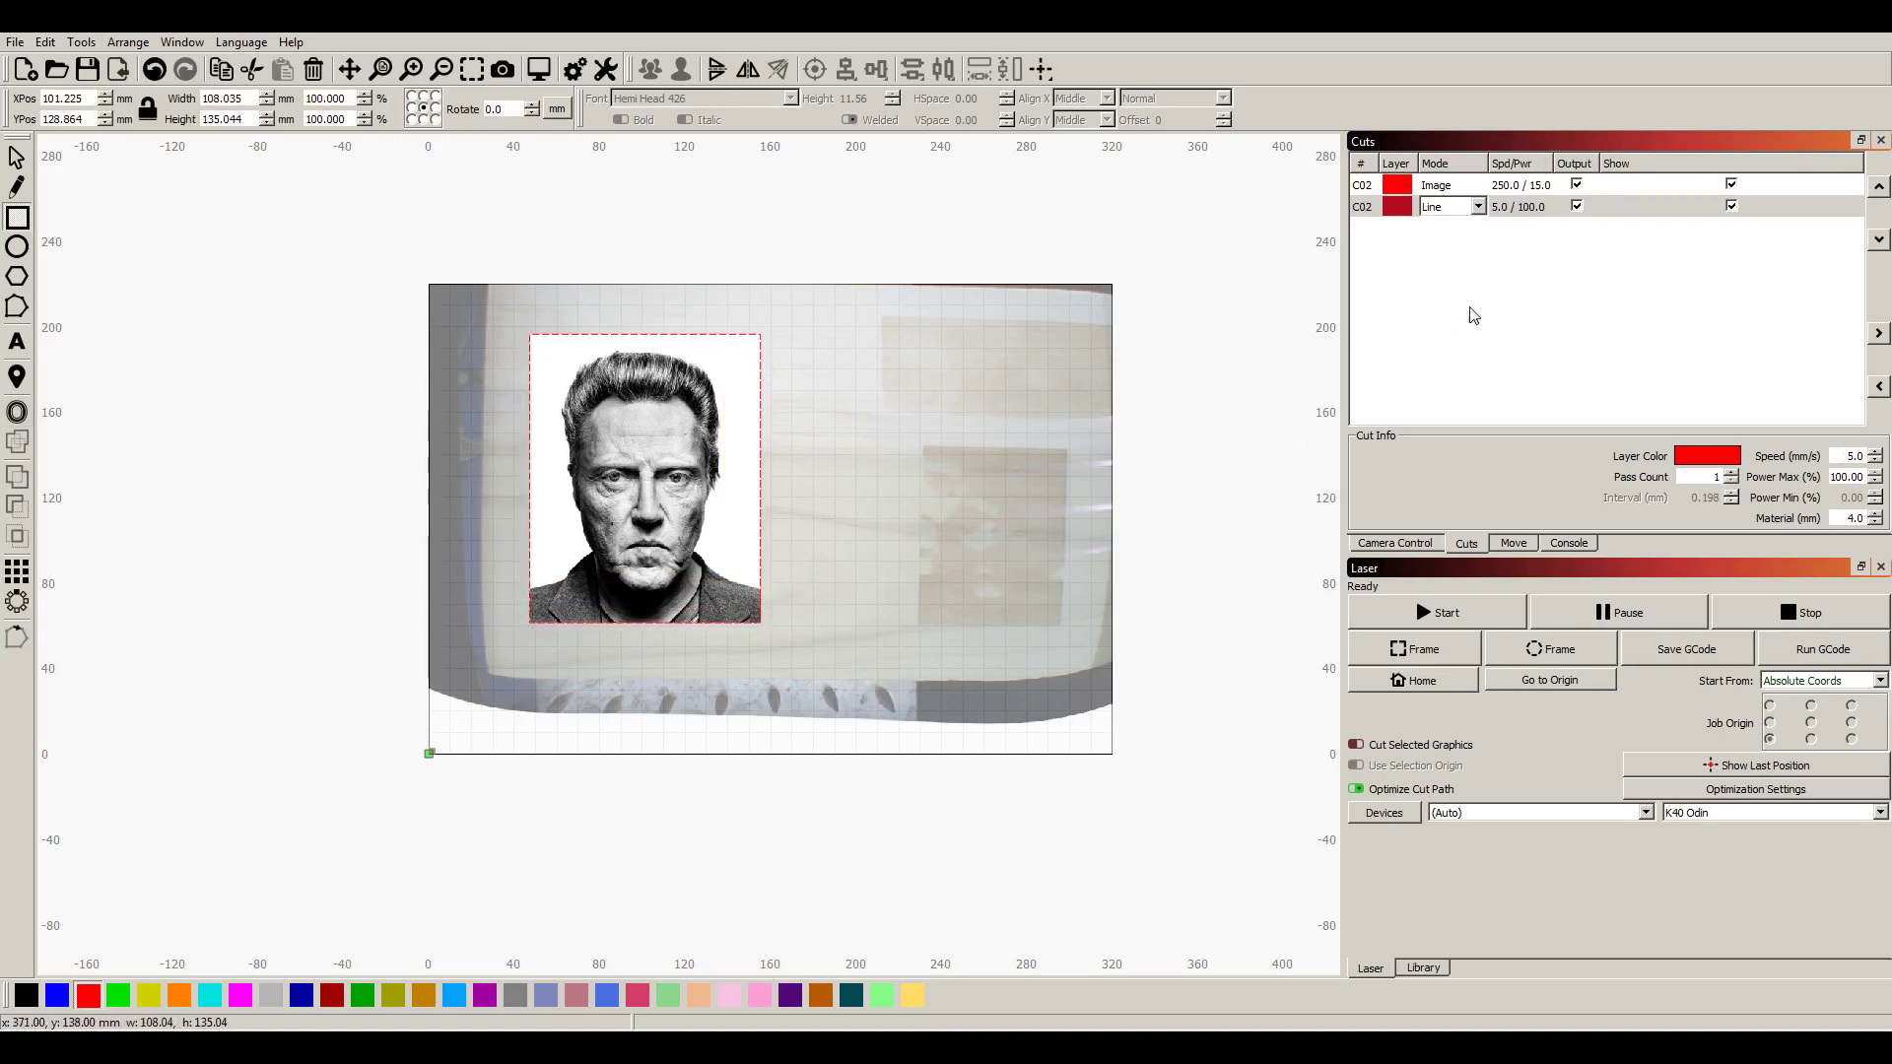
pyautogui.click(1576, 207)
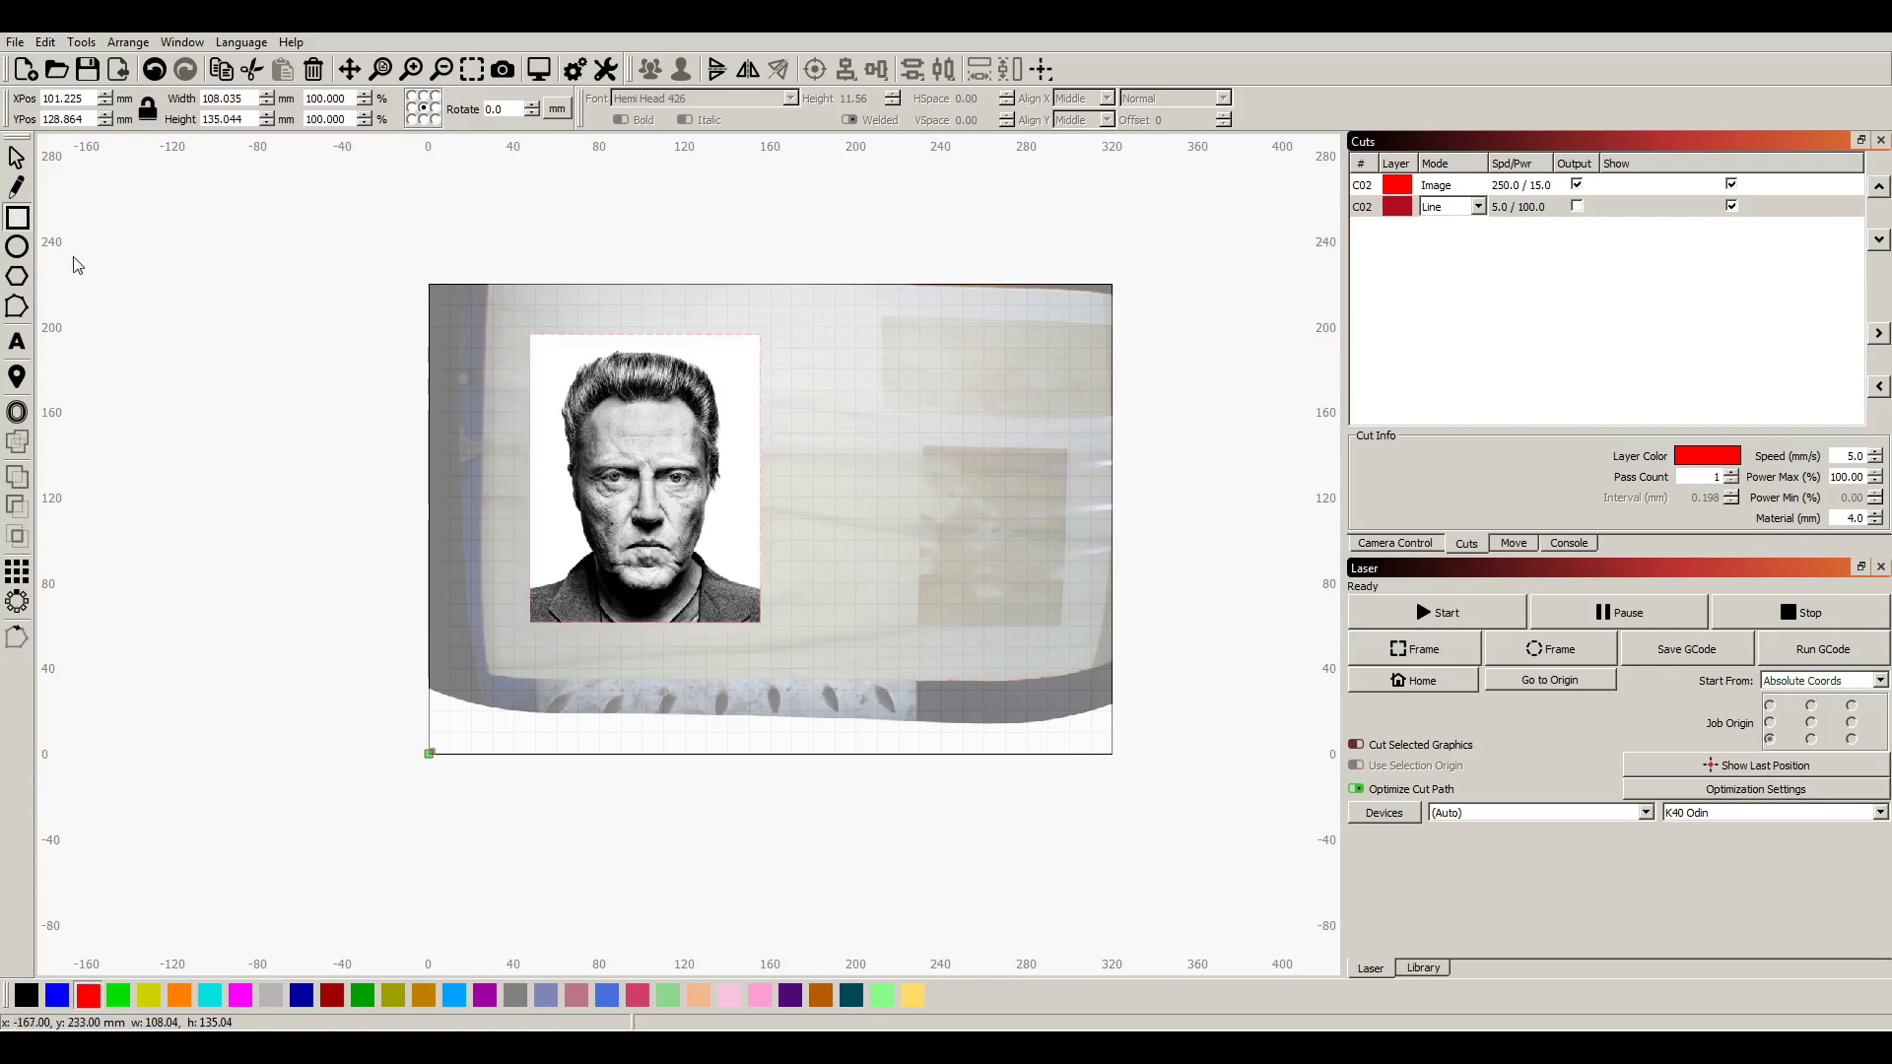
# Offset the rectangle outward by 5 mm with round corners, keeping the original
pyautogui.click(19, 415)
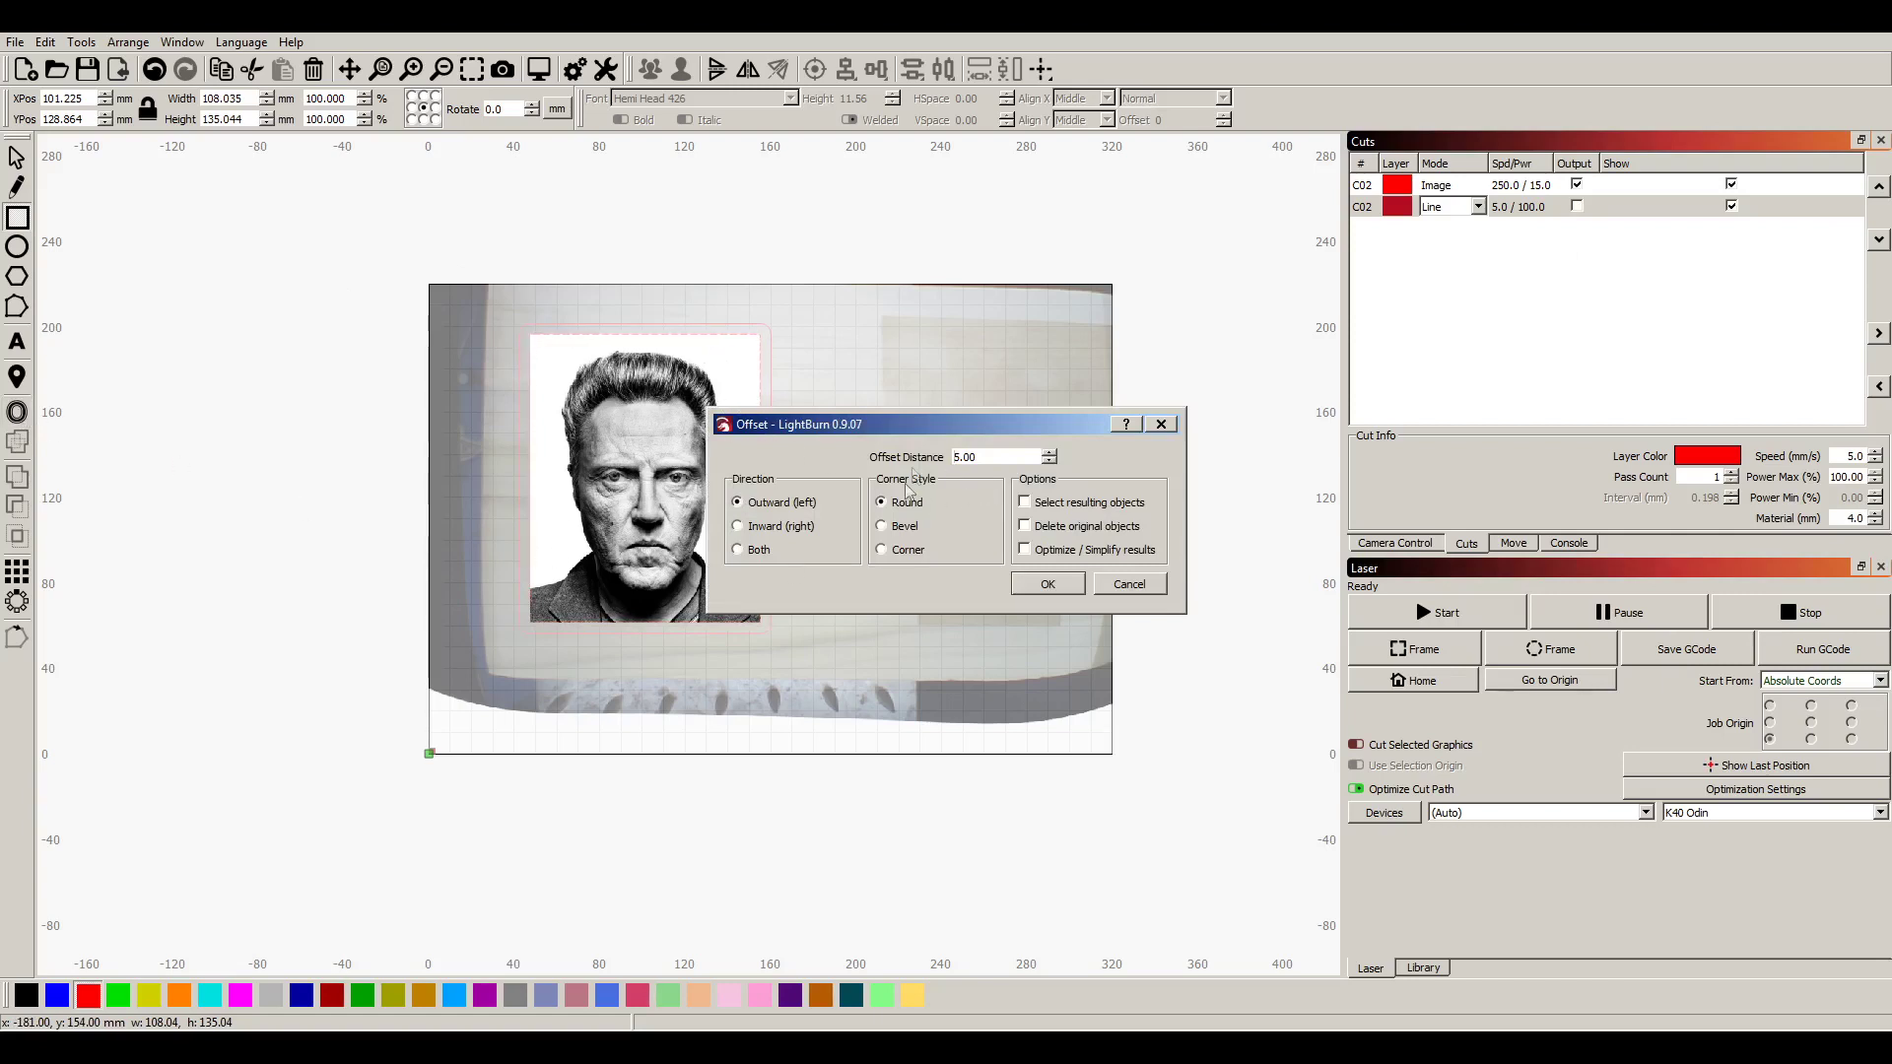
pyautogui.moveTo(923, 430); pyautogui.dragTo(1095, 362)
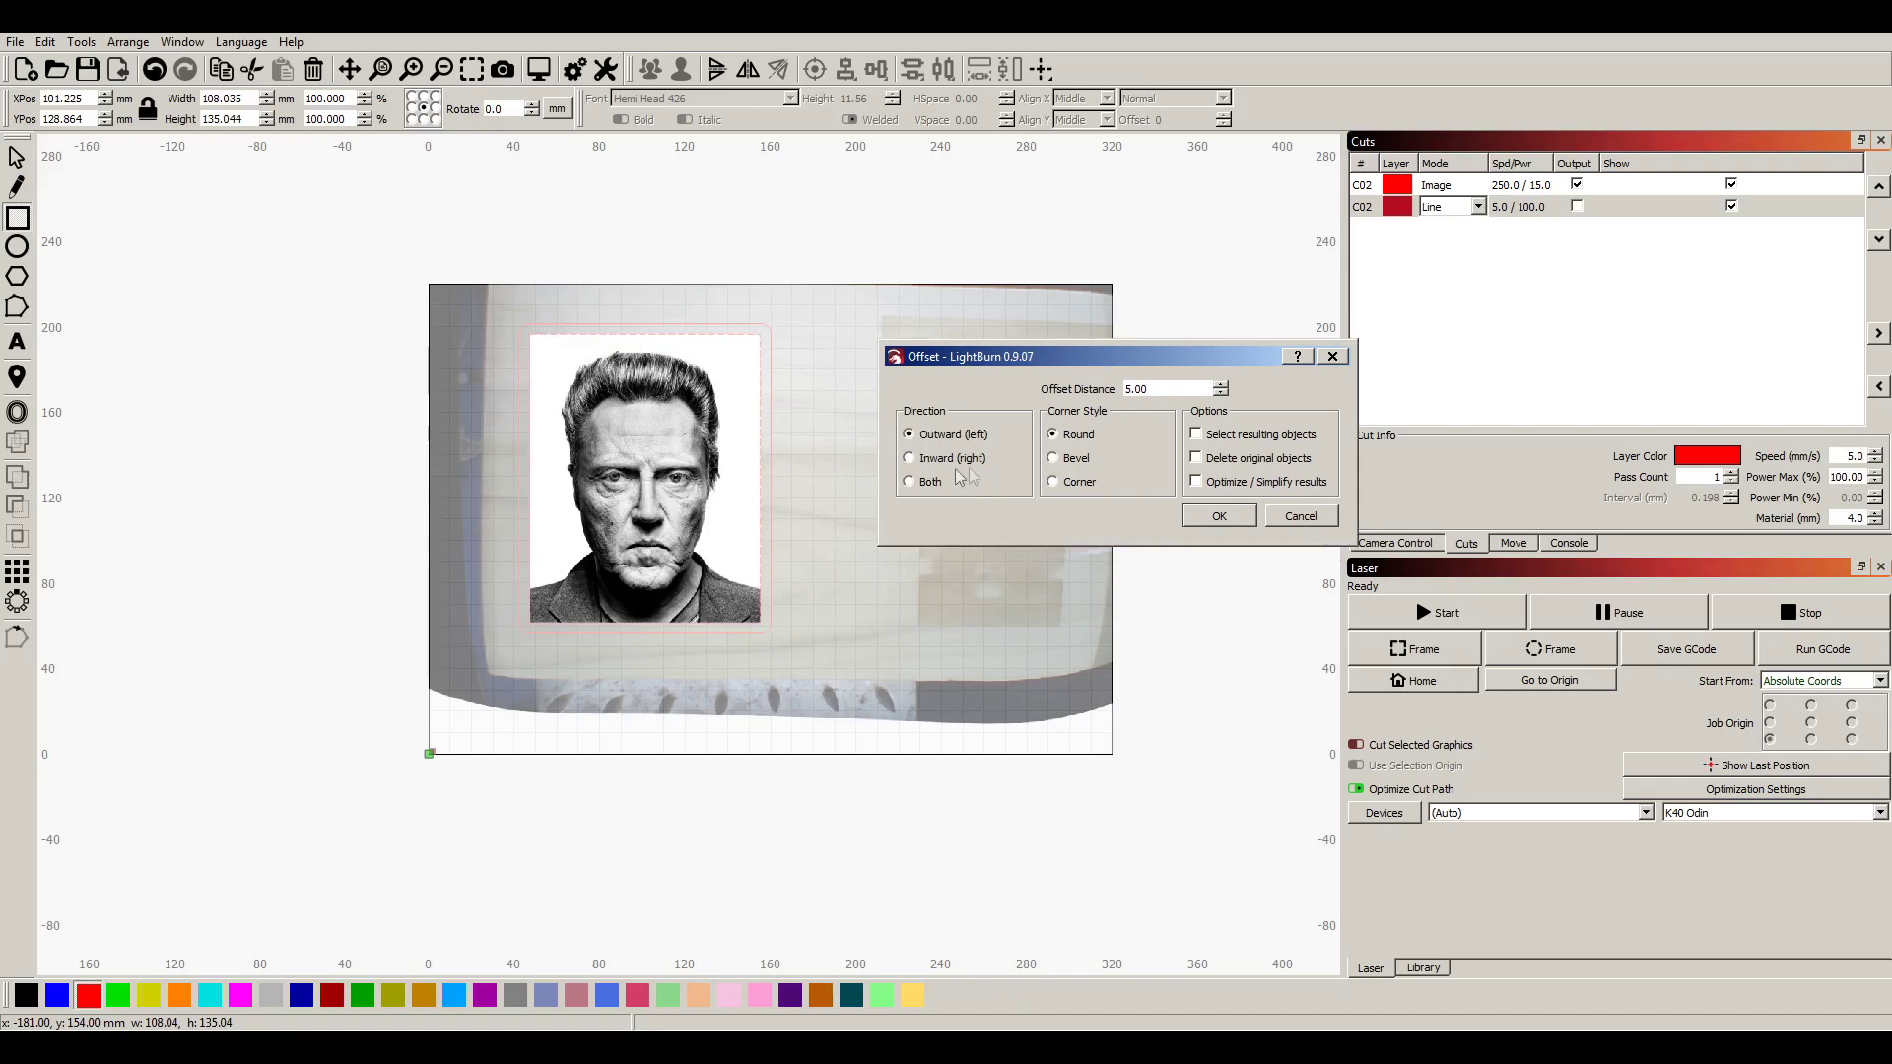
pyautogui.click(1204, 523)
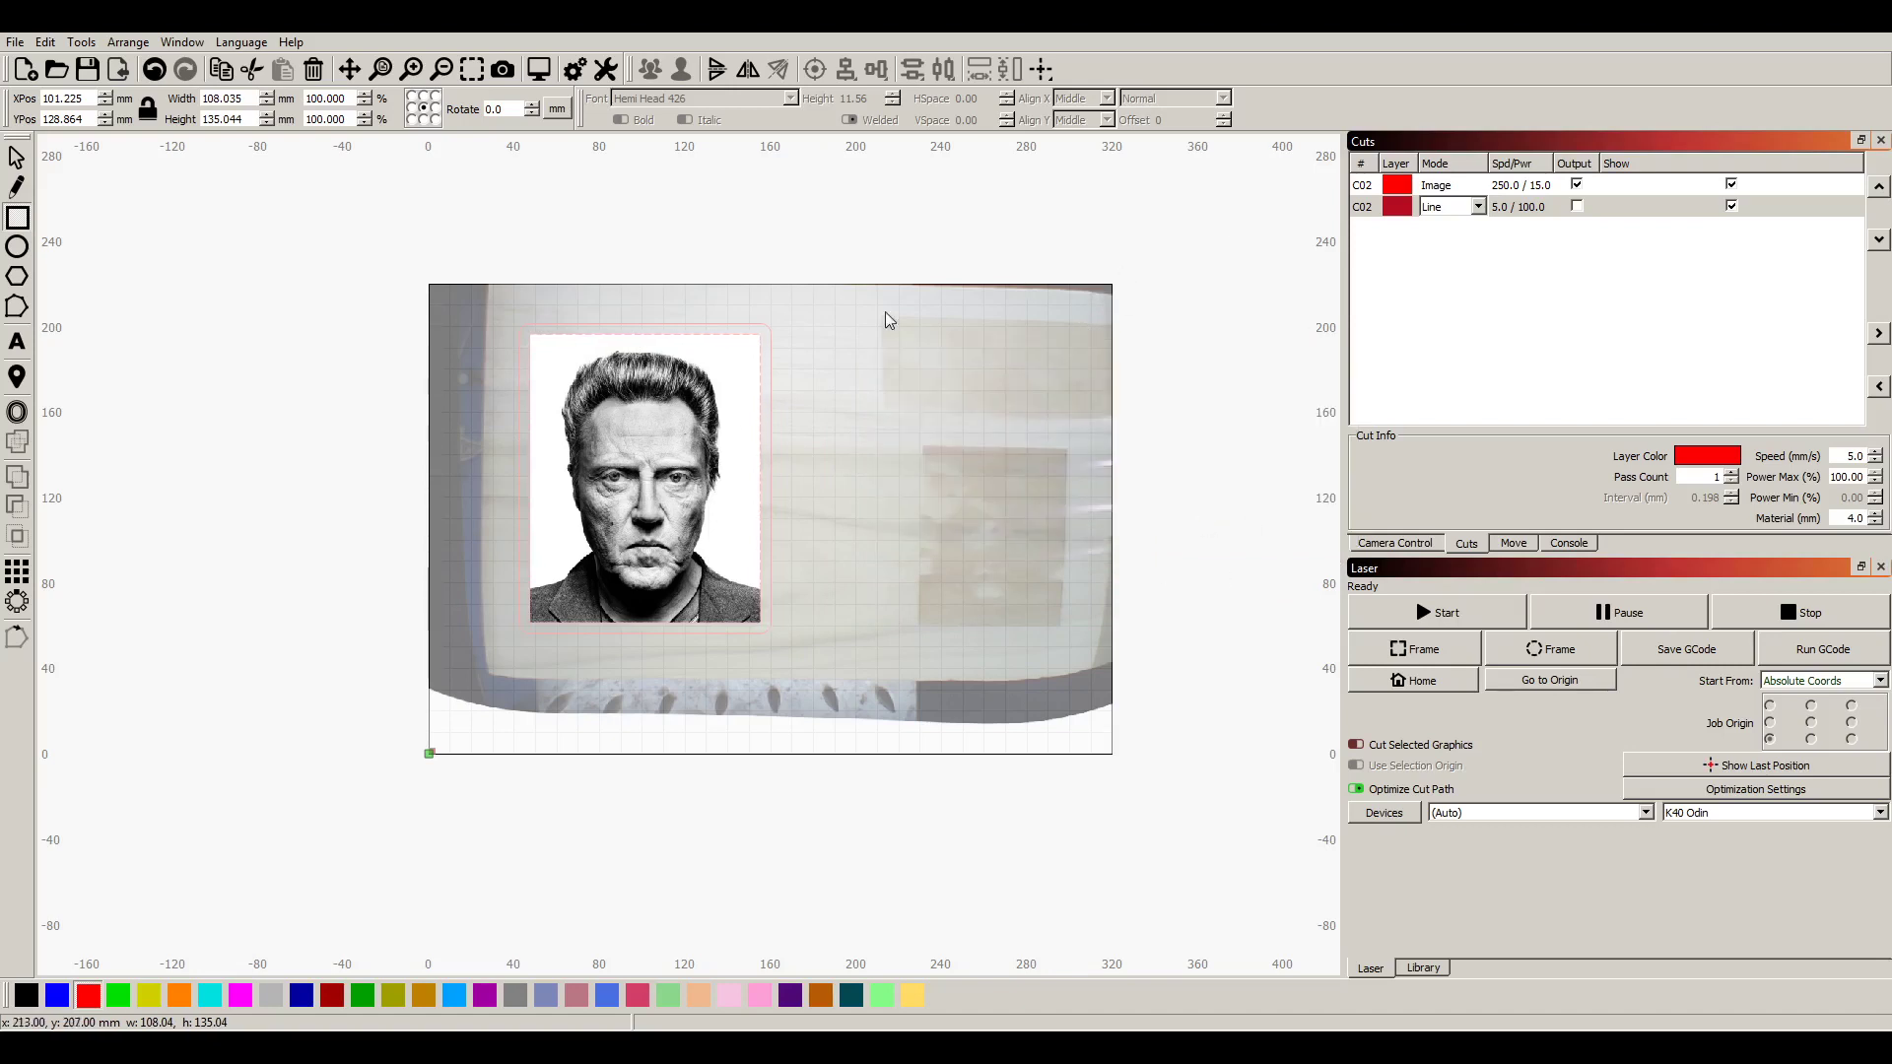
pyautogui.click(1516, 209)
pyautogui.doubleClick(1516, 209)
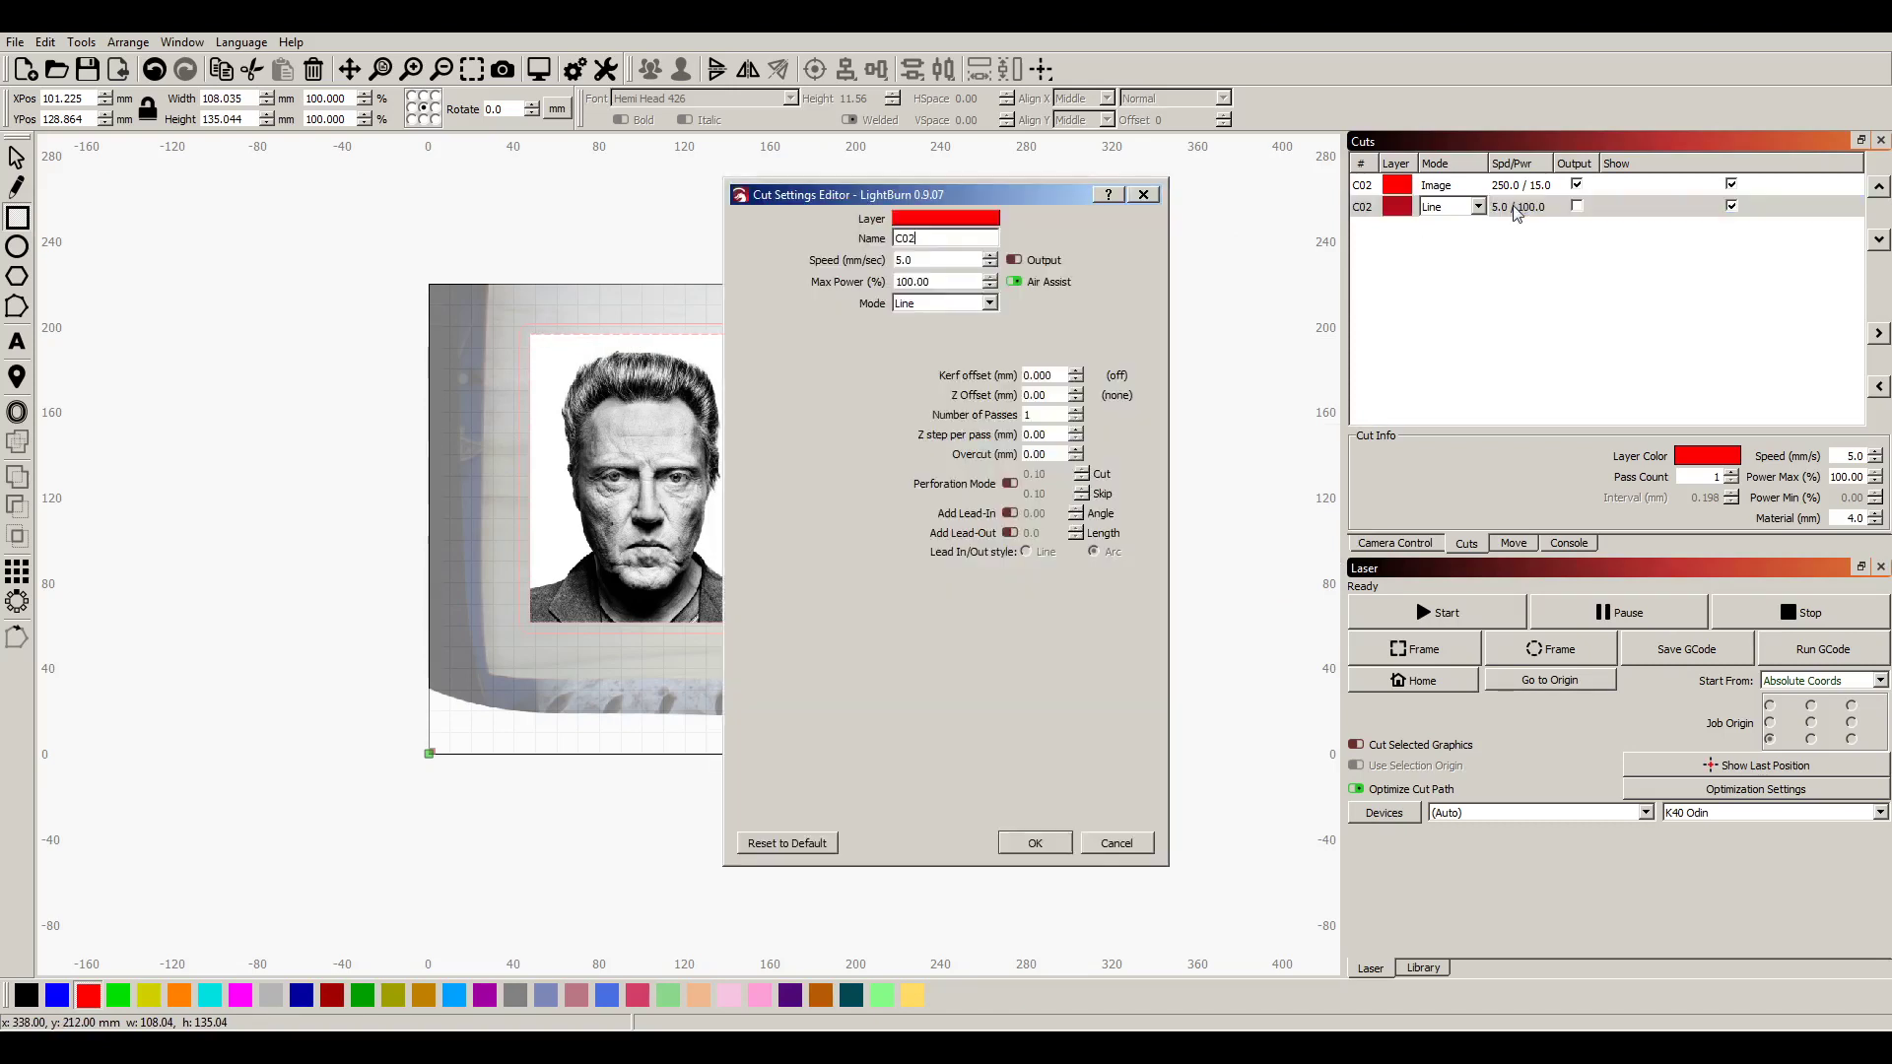
pyautogui.click(1143, 194)
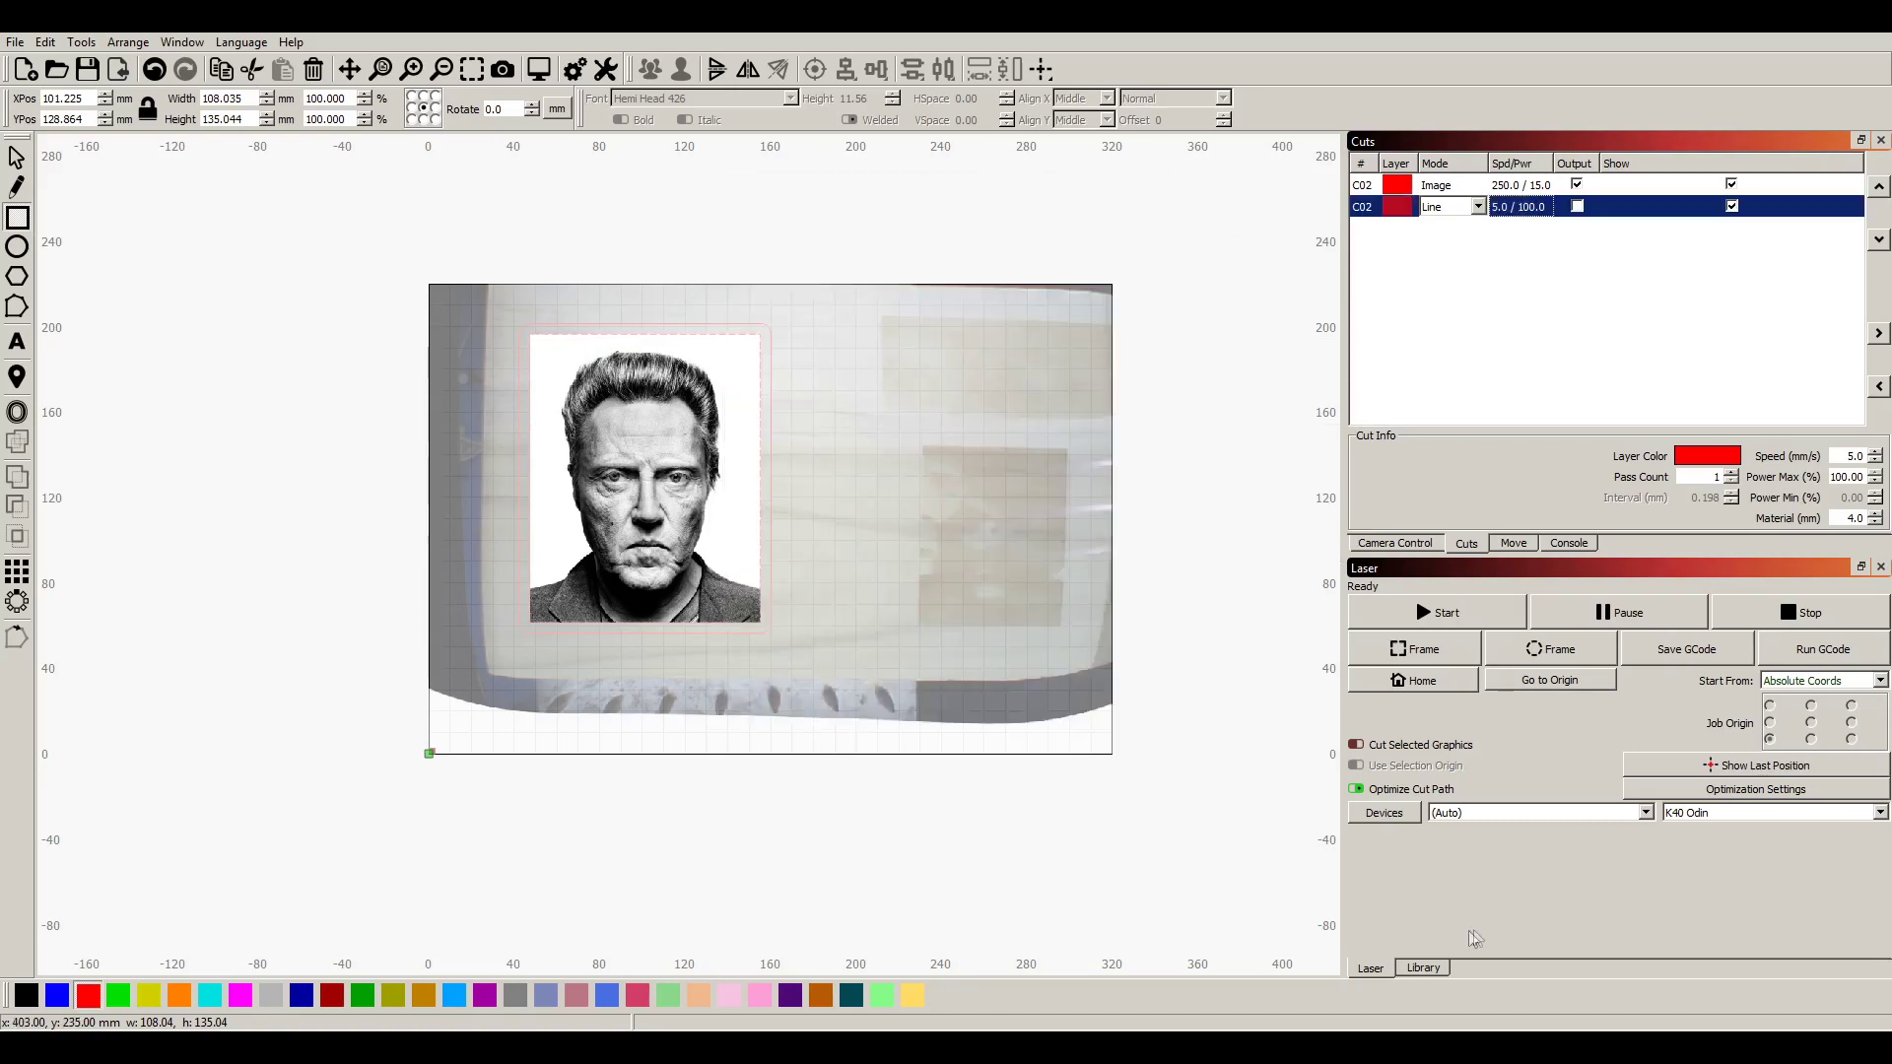
# Assign the material library's Poplar 4.00mm Cut preset to the line layer
pyautogui.click(1423, 969)
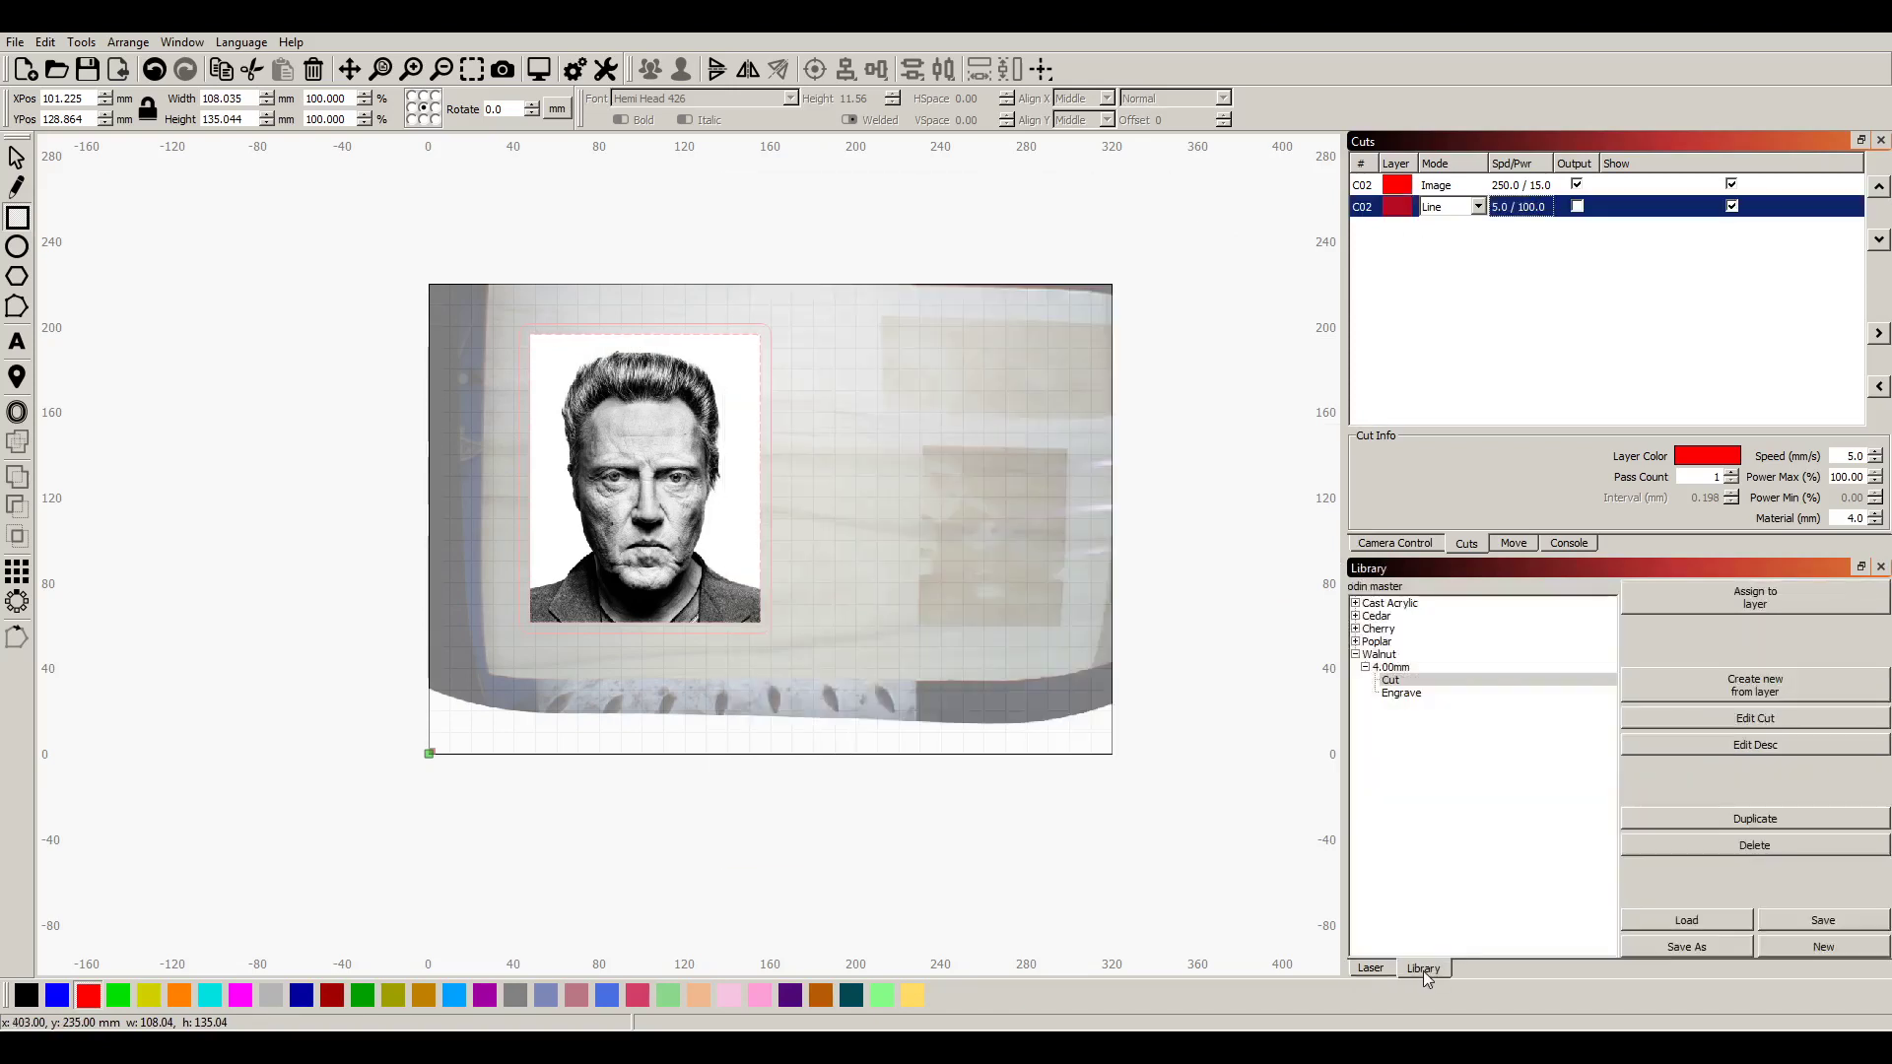
pyautogui.click(1380, 644)
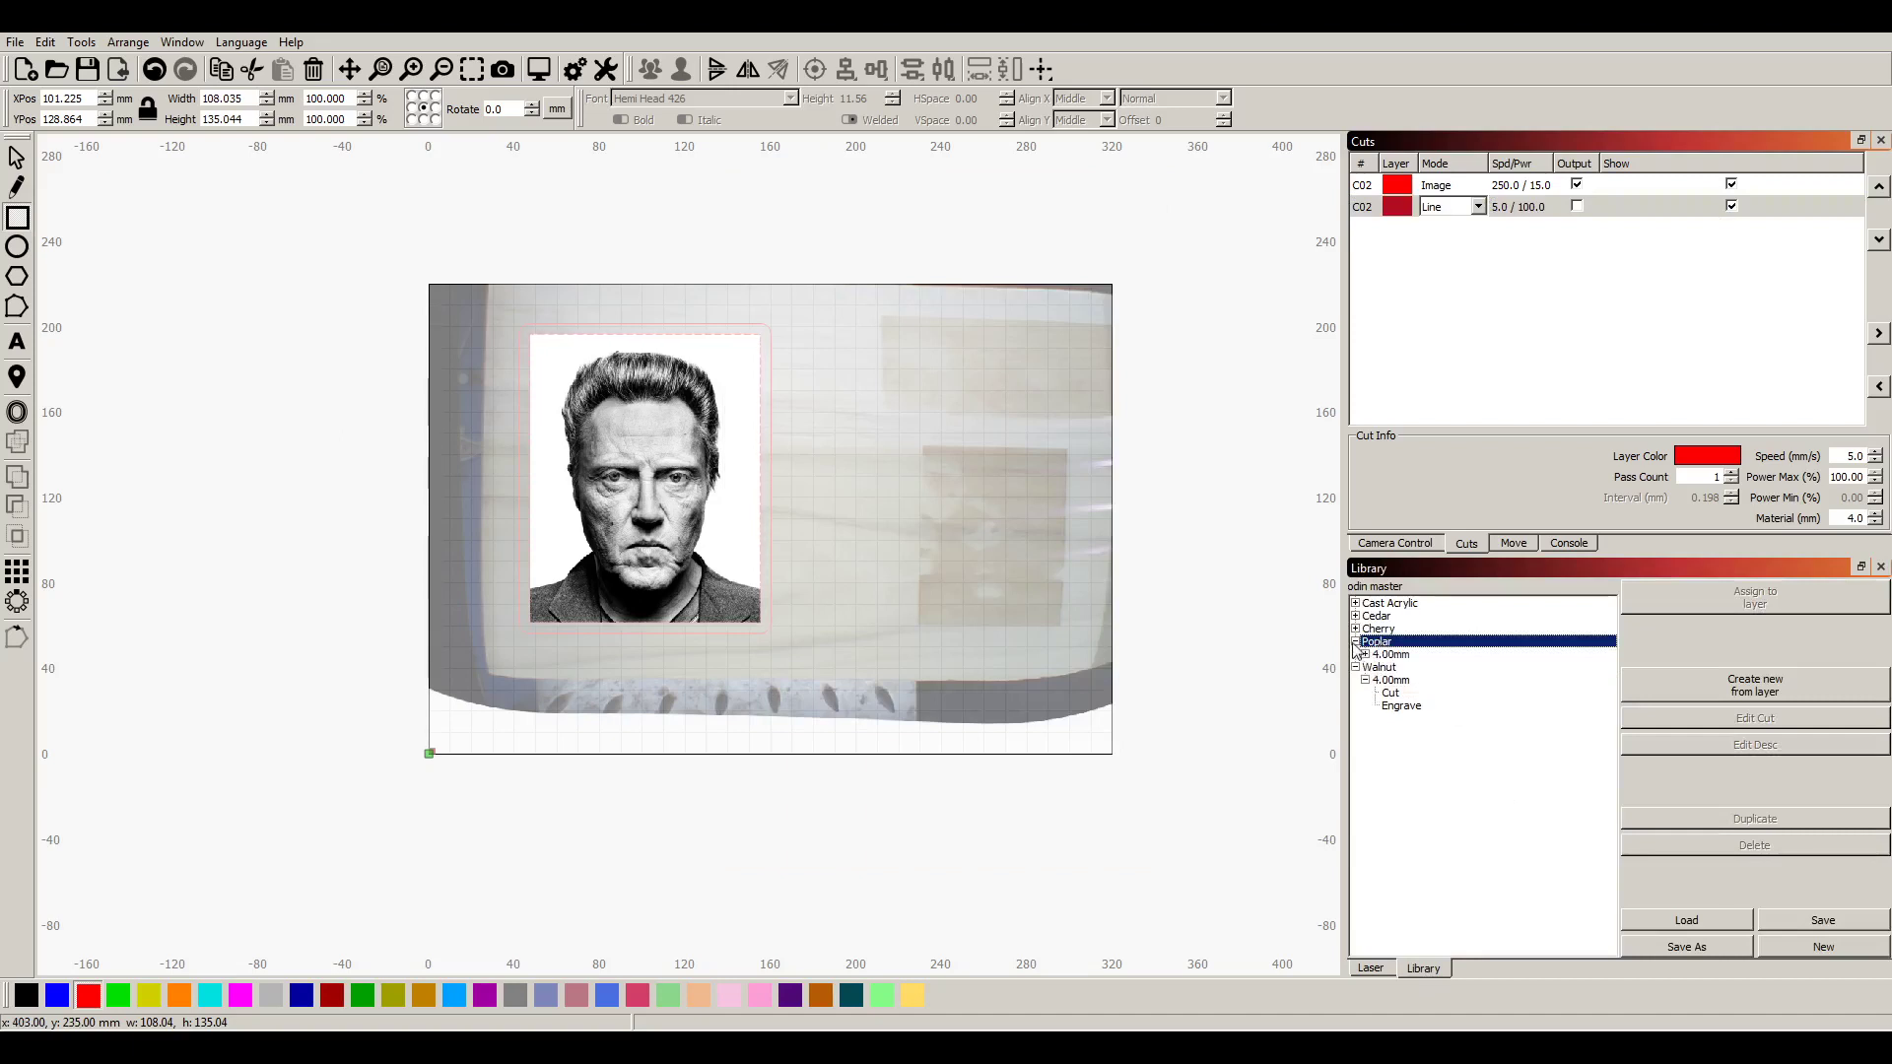
pyautogui.click(1356, 641)
pyautogui.click(1392, 668)
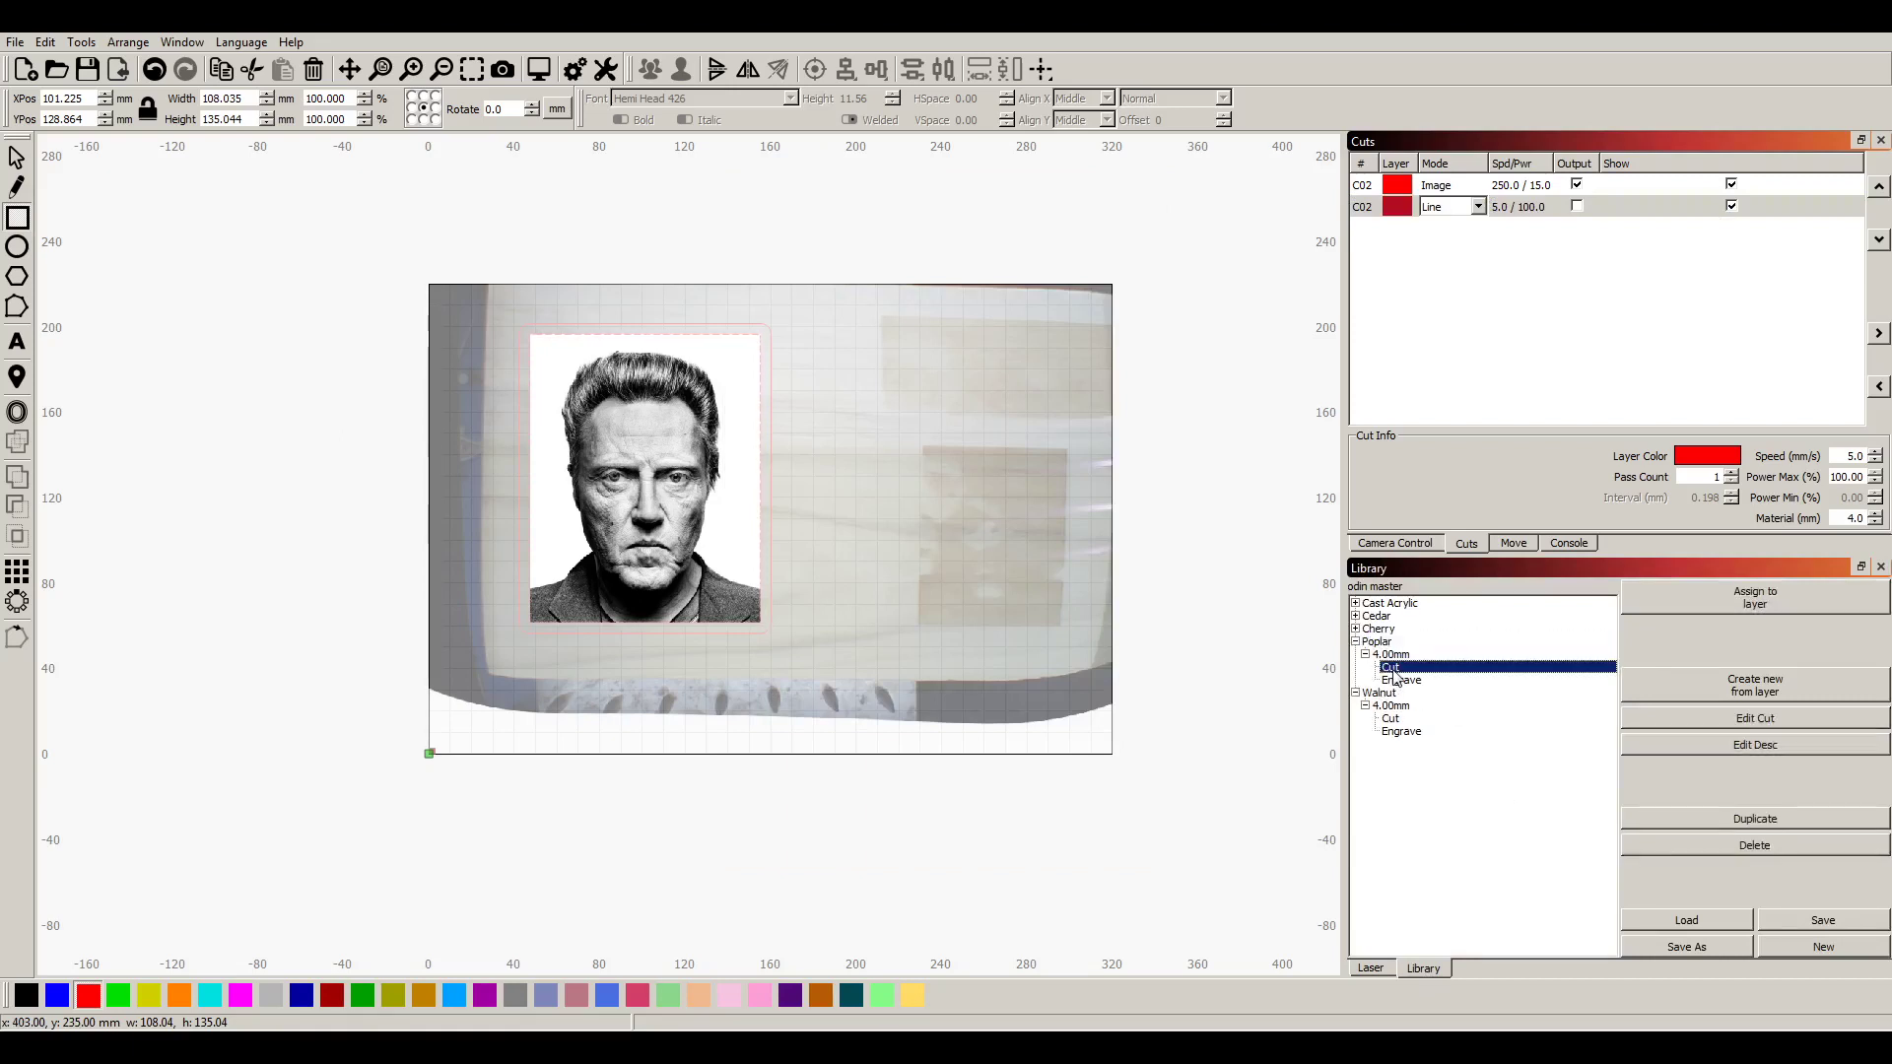
pyautogui.click(1725, 605)
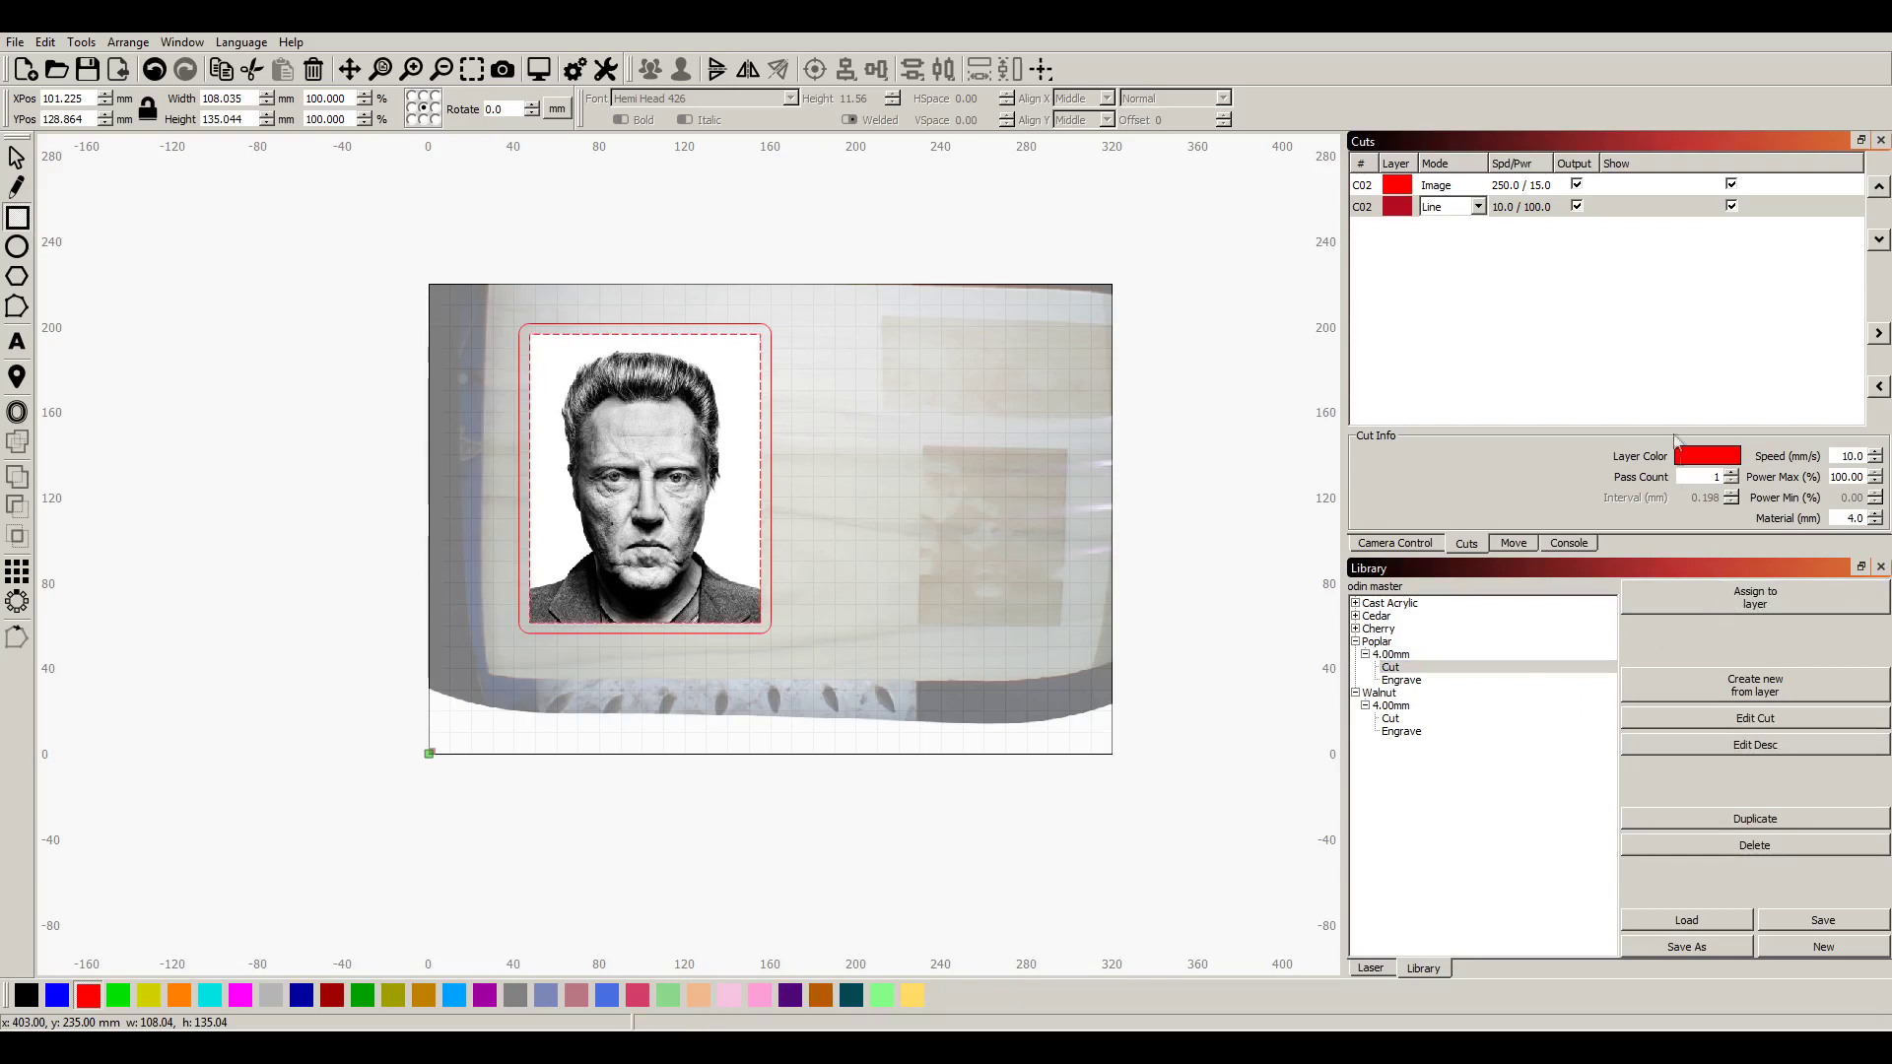
# Set the line layer's cutting speed to 5 mm/s and start a new, empty material library
pyautogui.doubleClick(1516, 210)
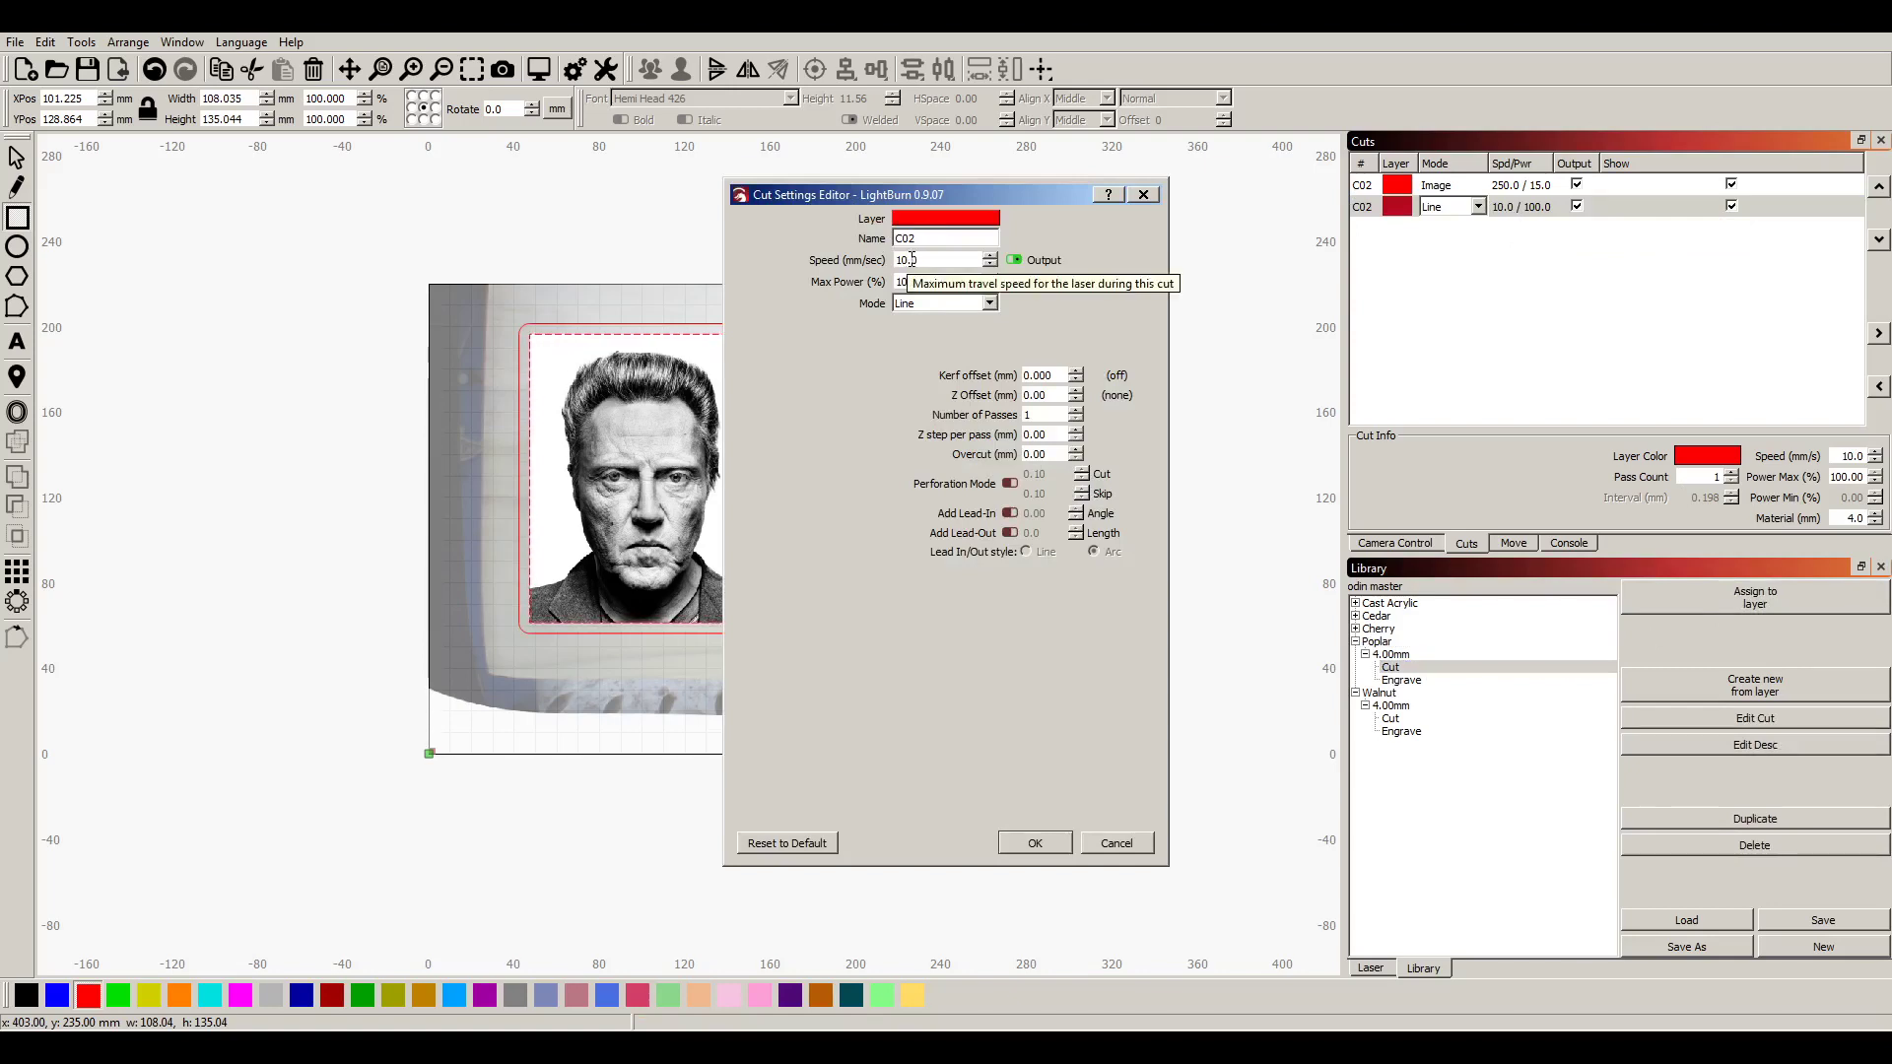
pyautogui.moveTo(908, 259); pyautogui.dragTo(880, 266)
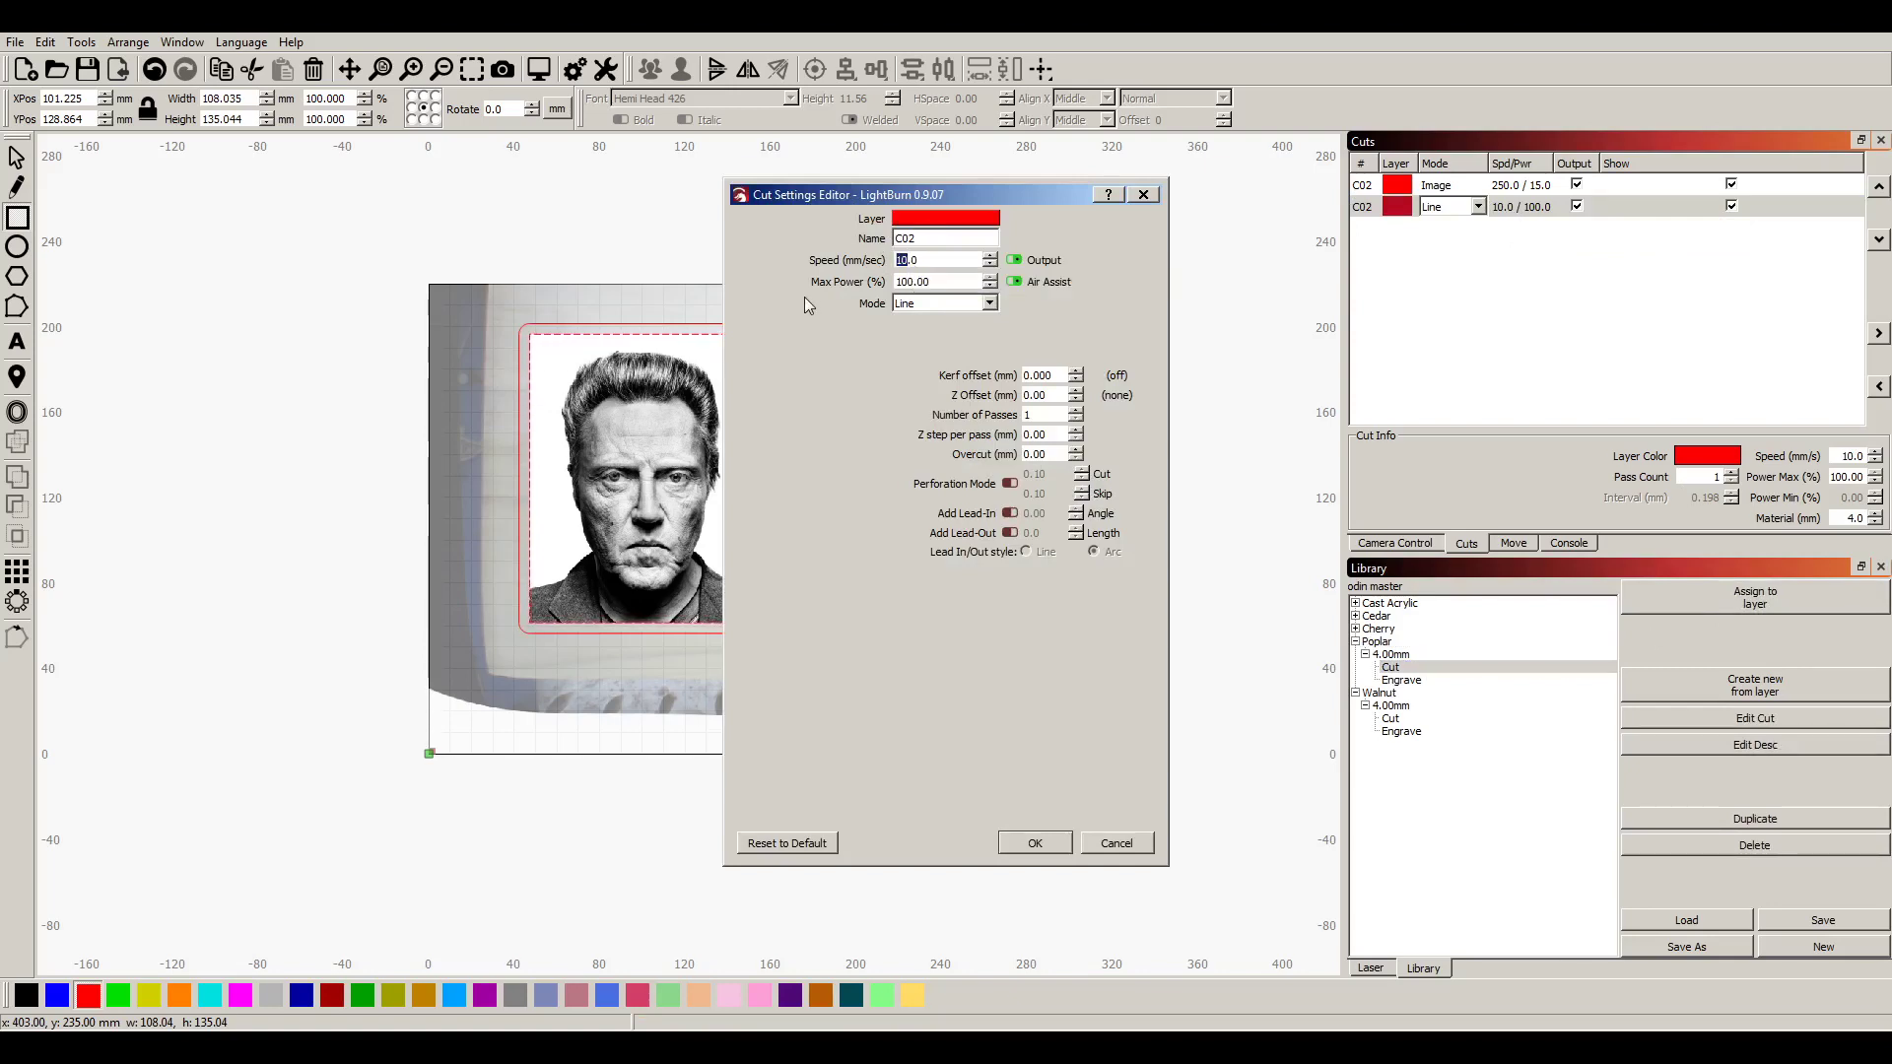
pyautogui.write('5')
pyautogui.click(1035, 845)
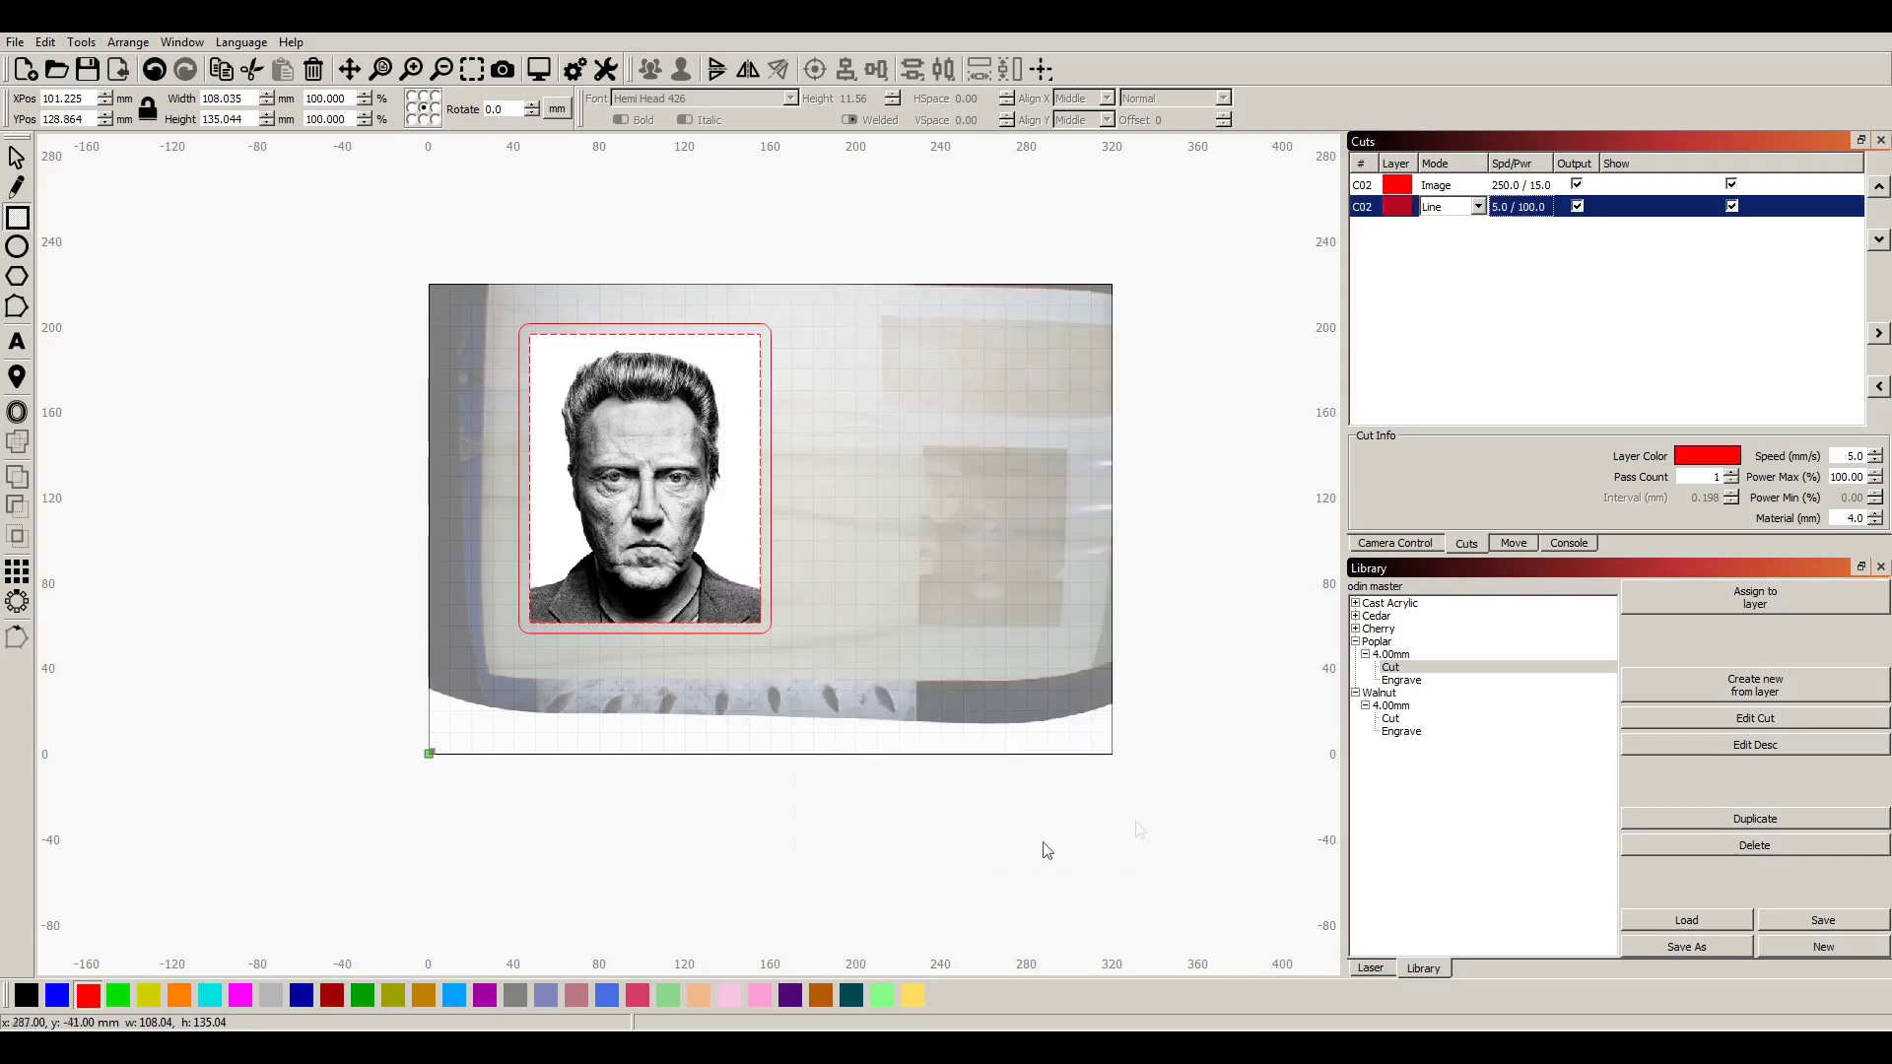
pyautogui.click(1803, 952)
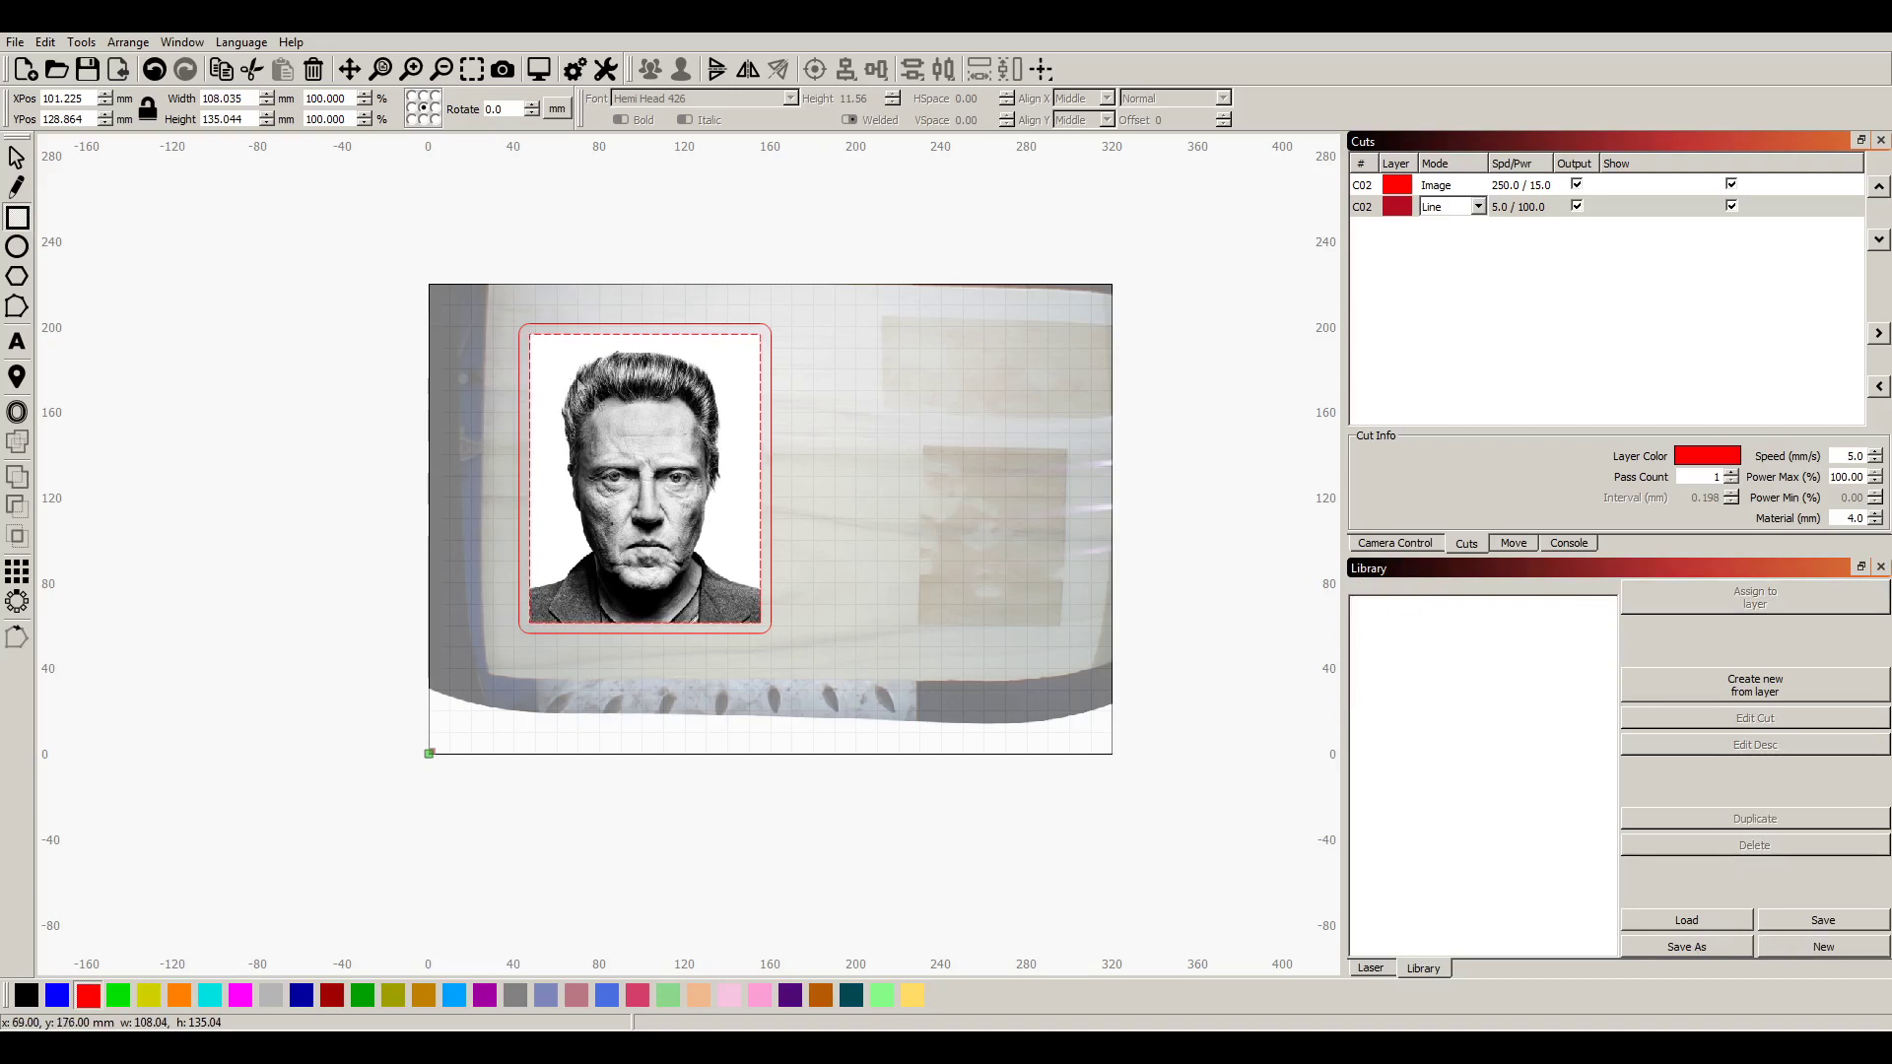
# Preview the job with both outlines, and toggle the red line layer's output off and back on
pyautogui.click(538, 69)
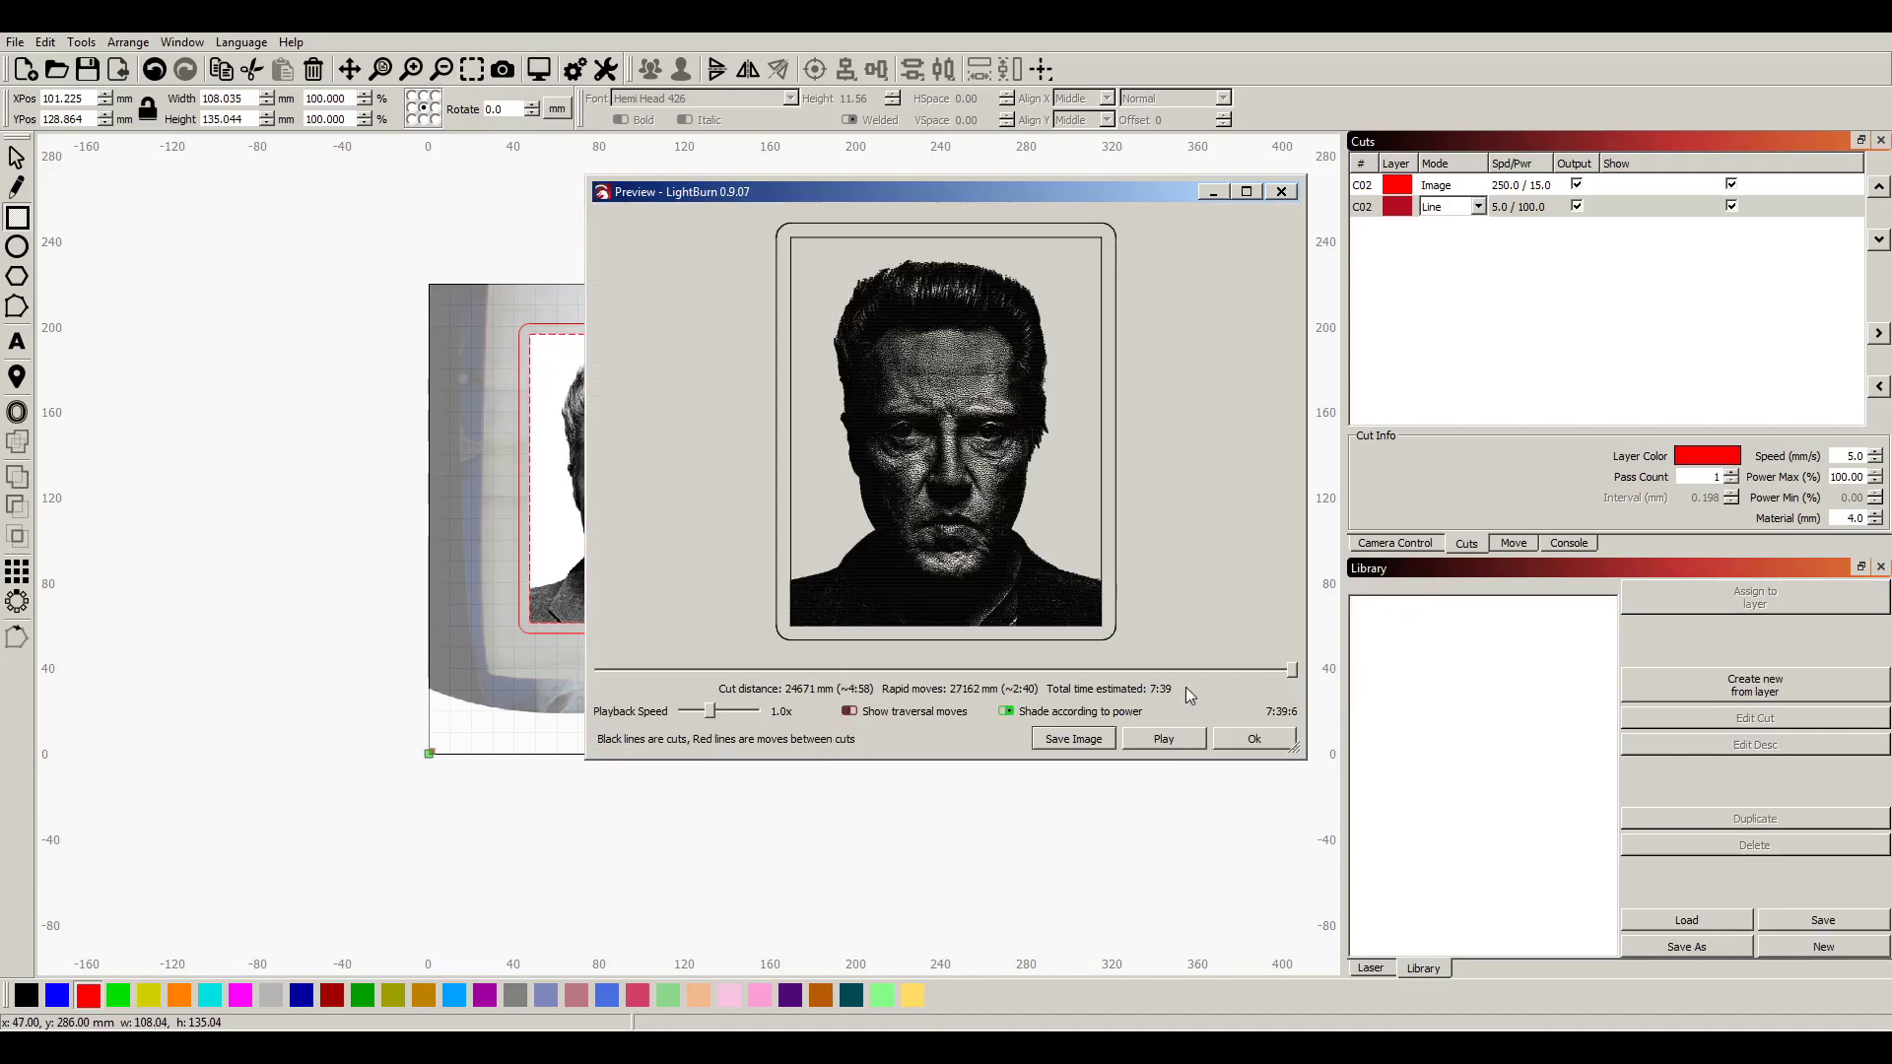
pyautogui.click(1282, 193)
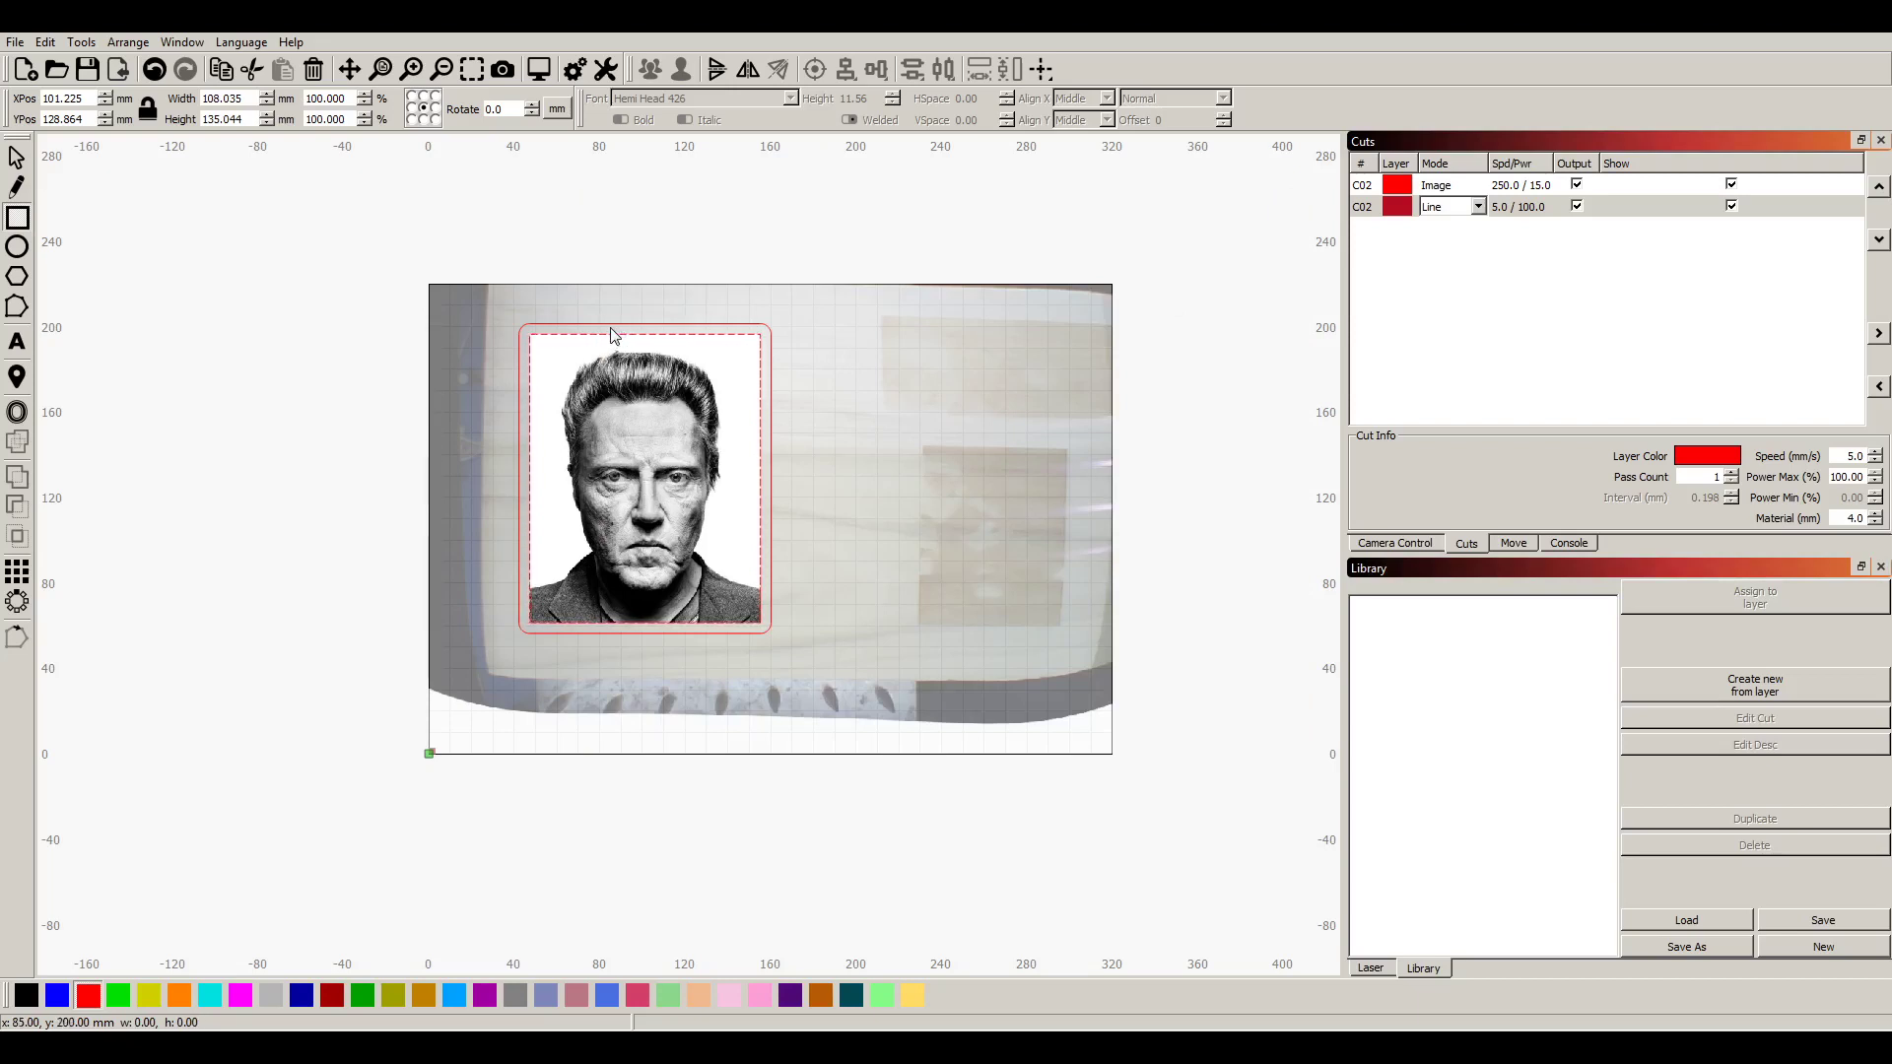
pyautogui.click(1578, 206)
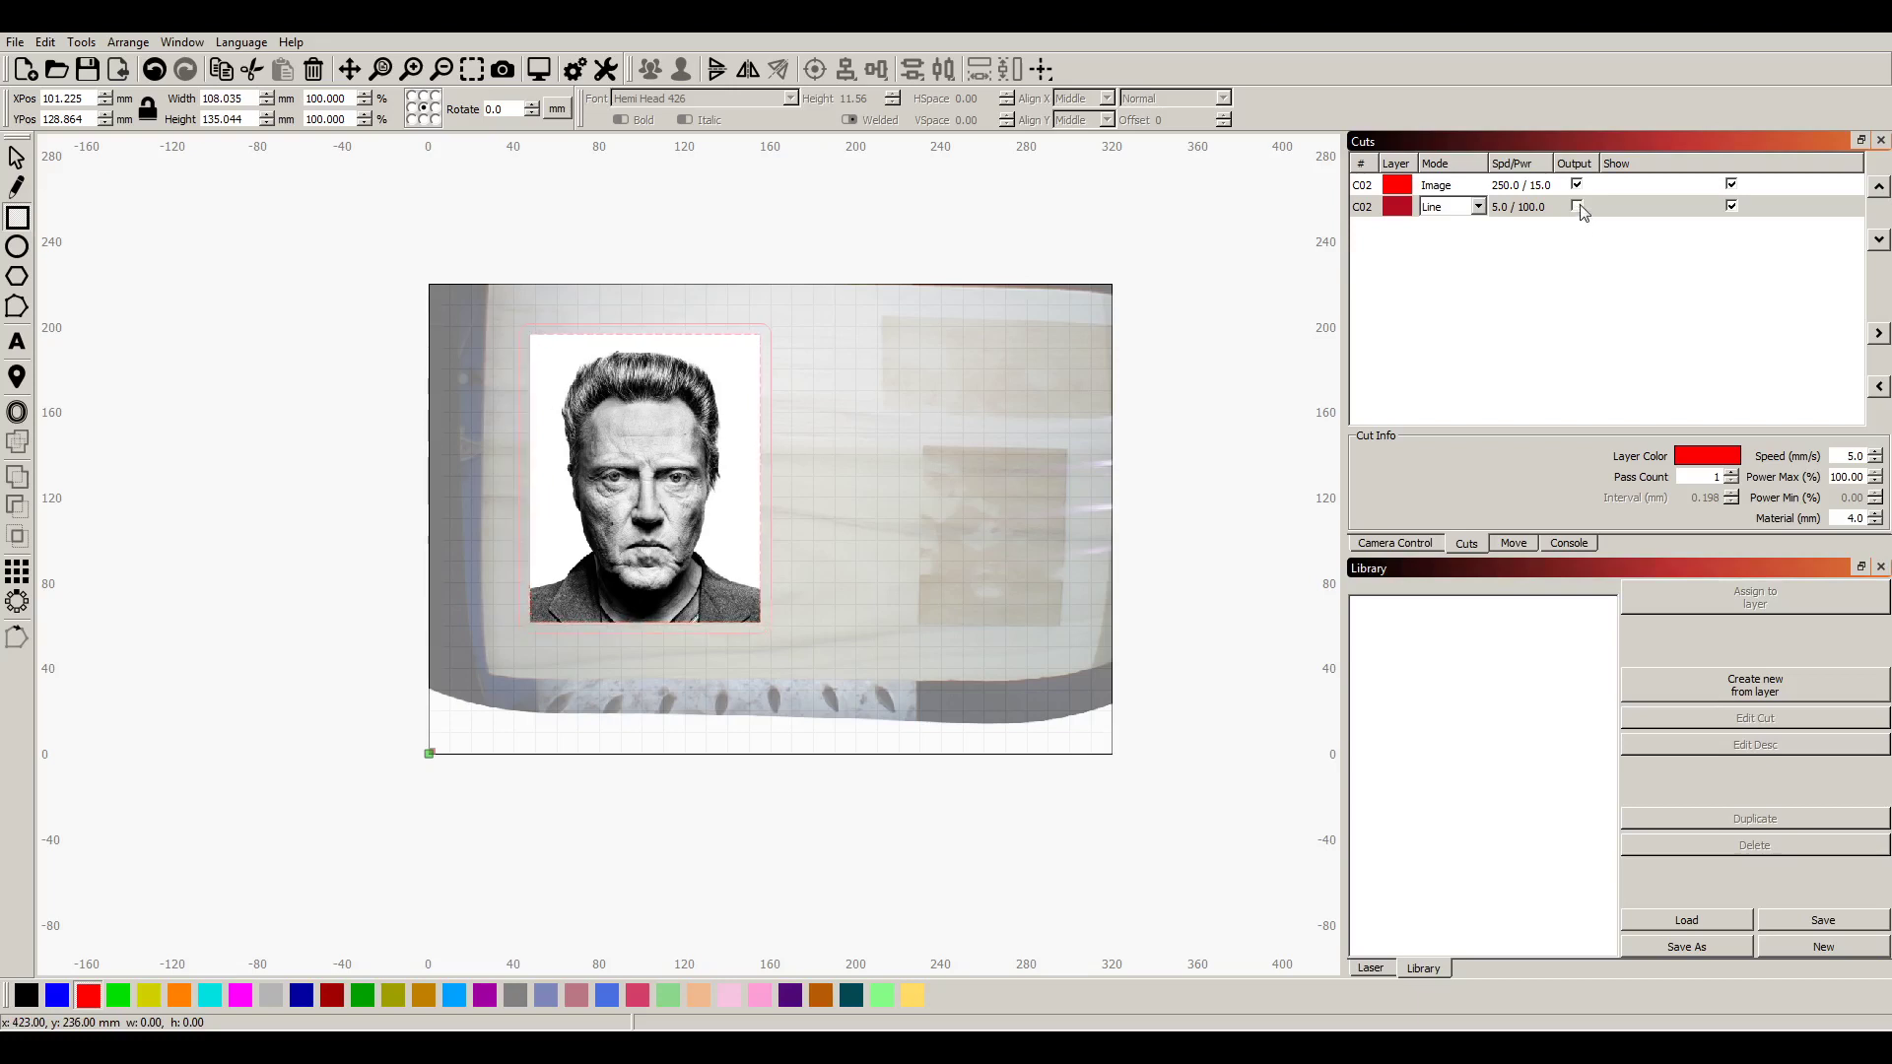
pyautogui.click(1578, 206)
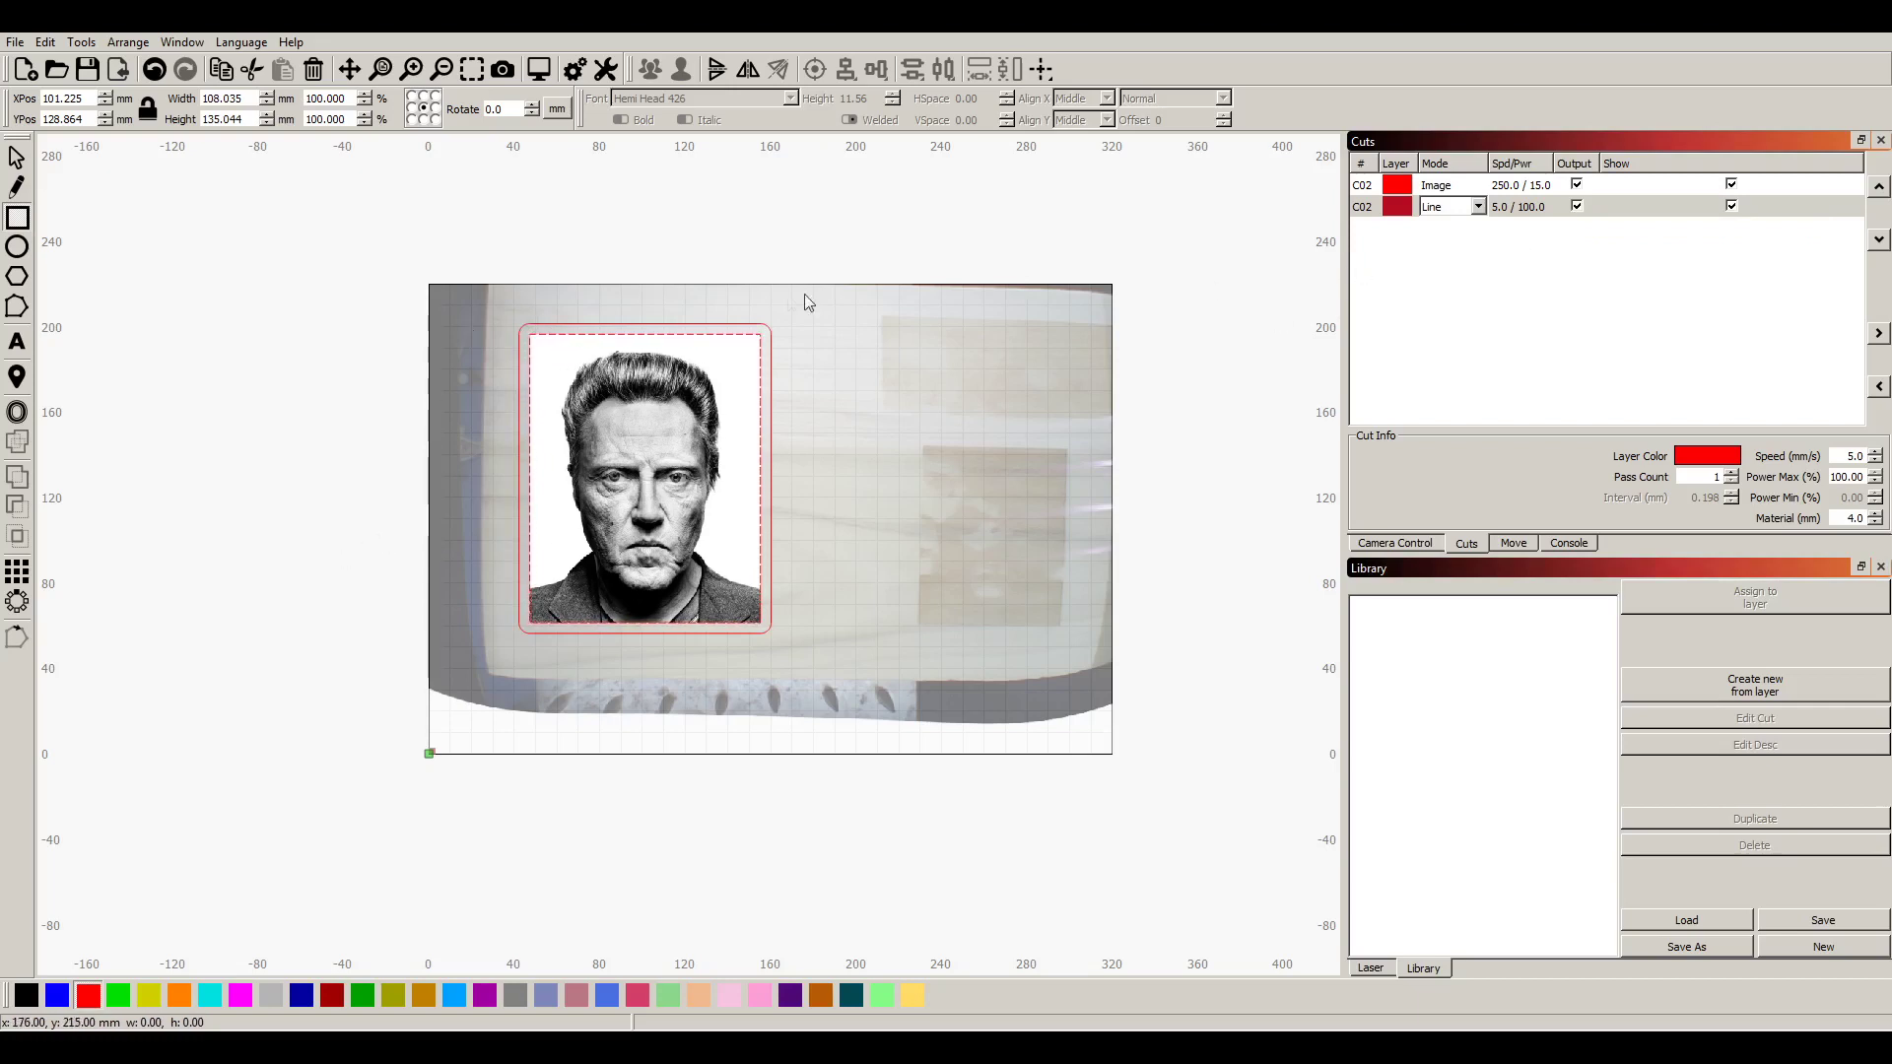
# Move the inner rectangle around the portrait to a separate green layer and disable that layer's output
pyautogui.click(118, 994)
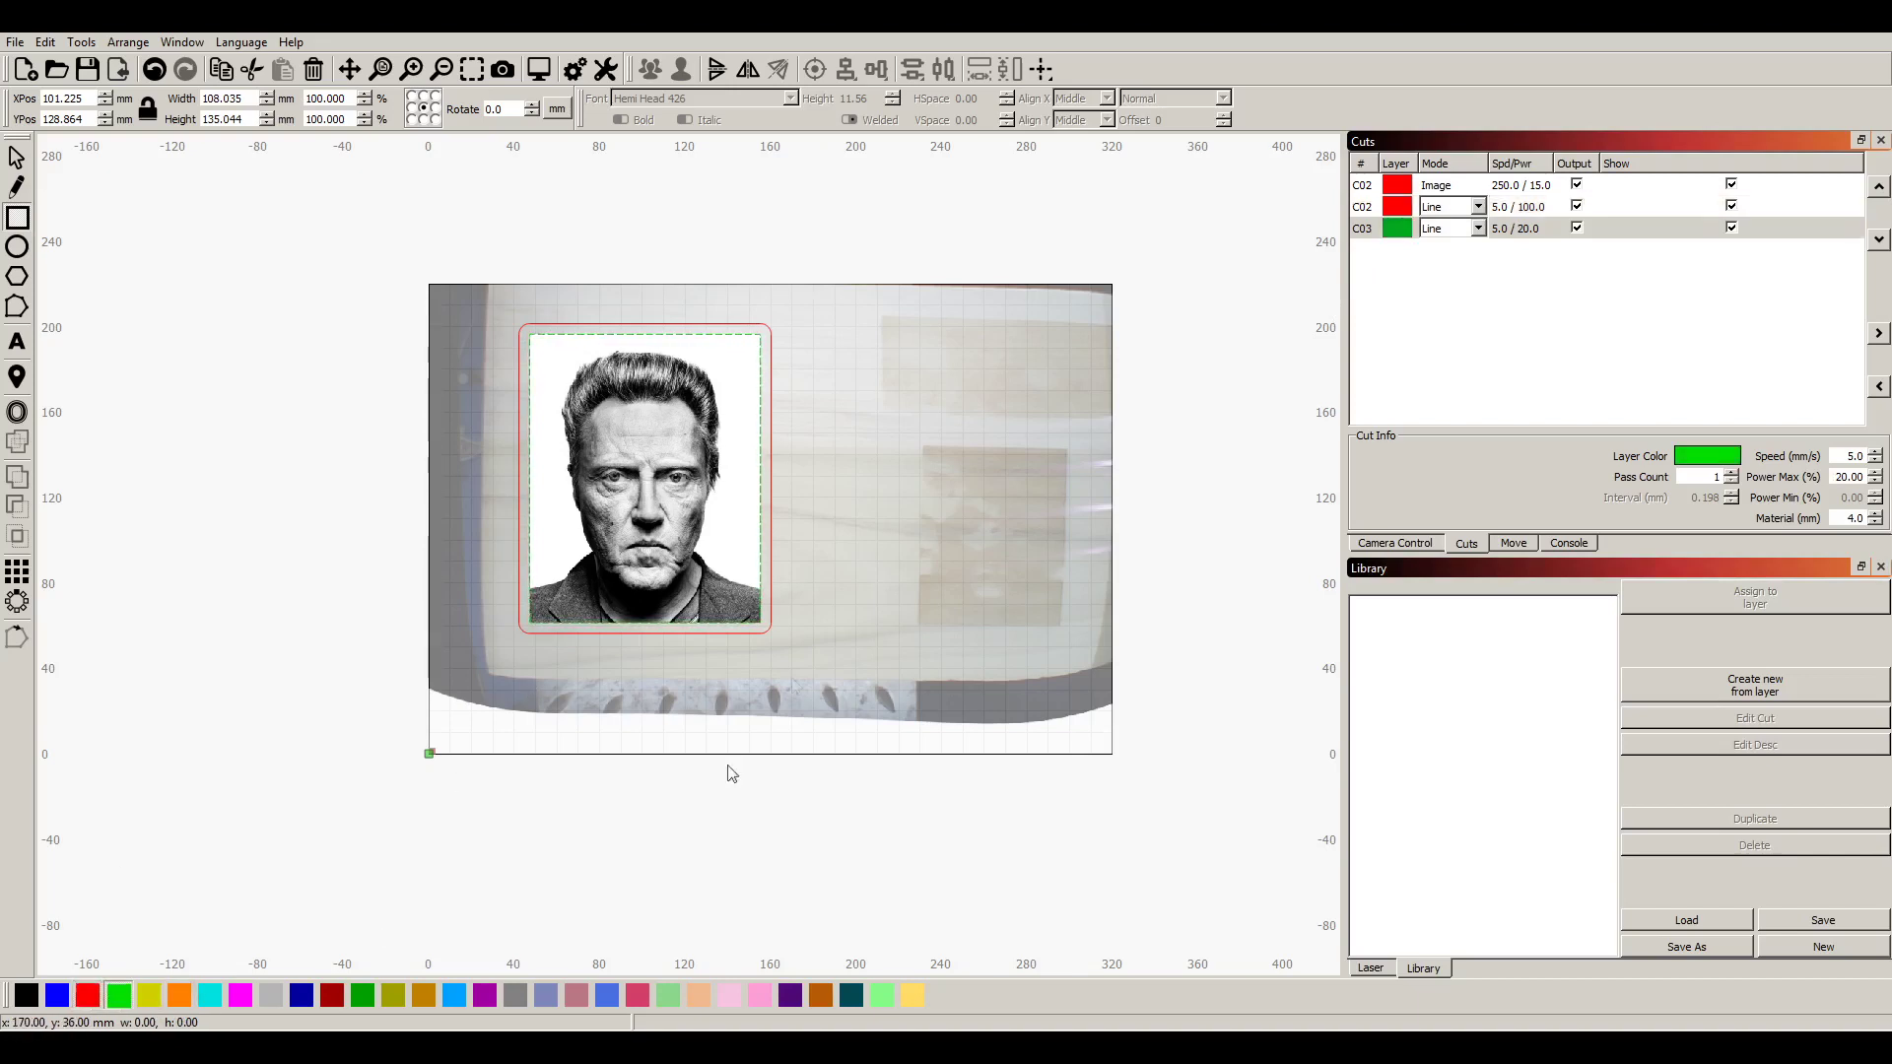
pyautogui.click(1577, 229)
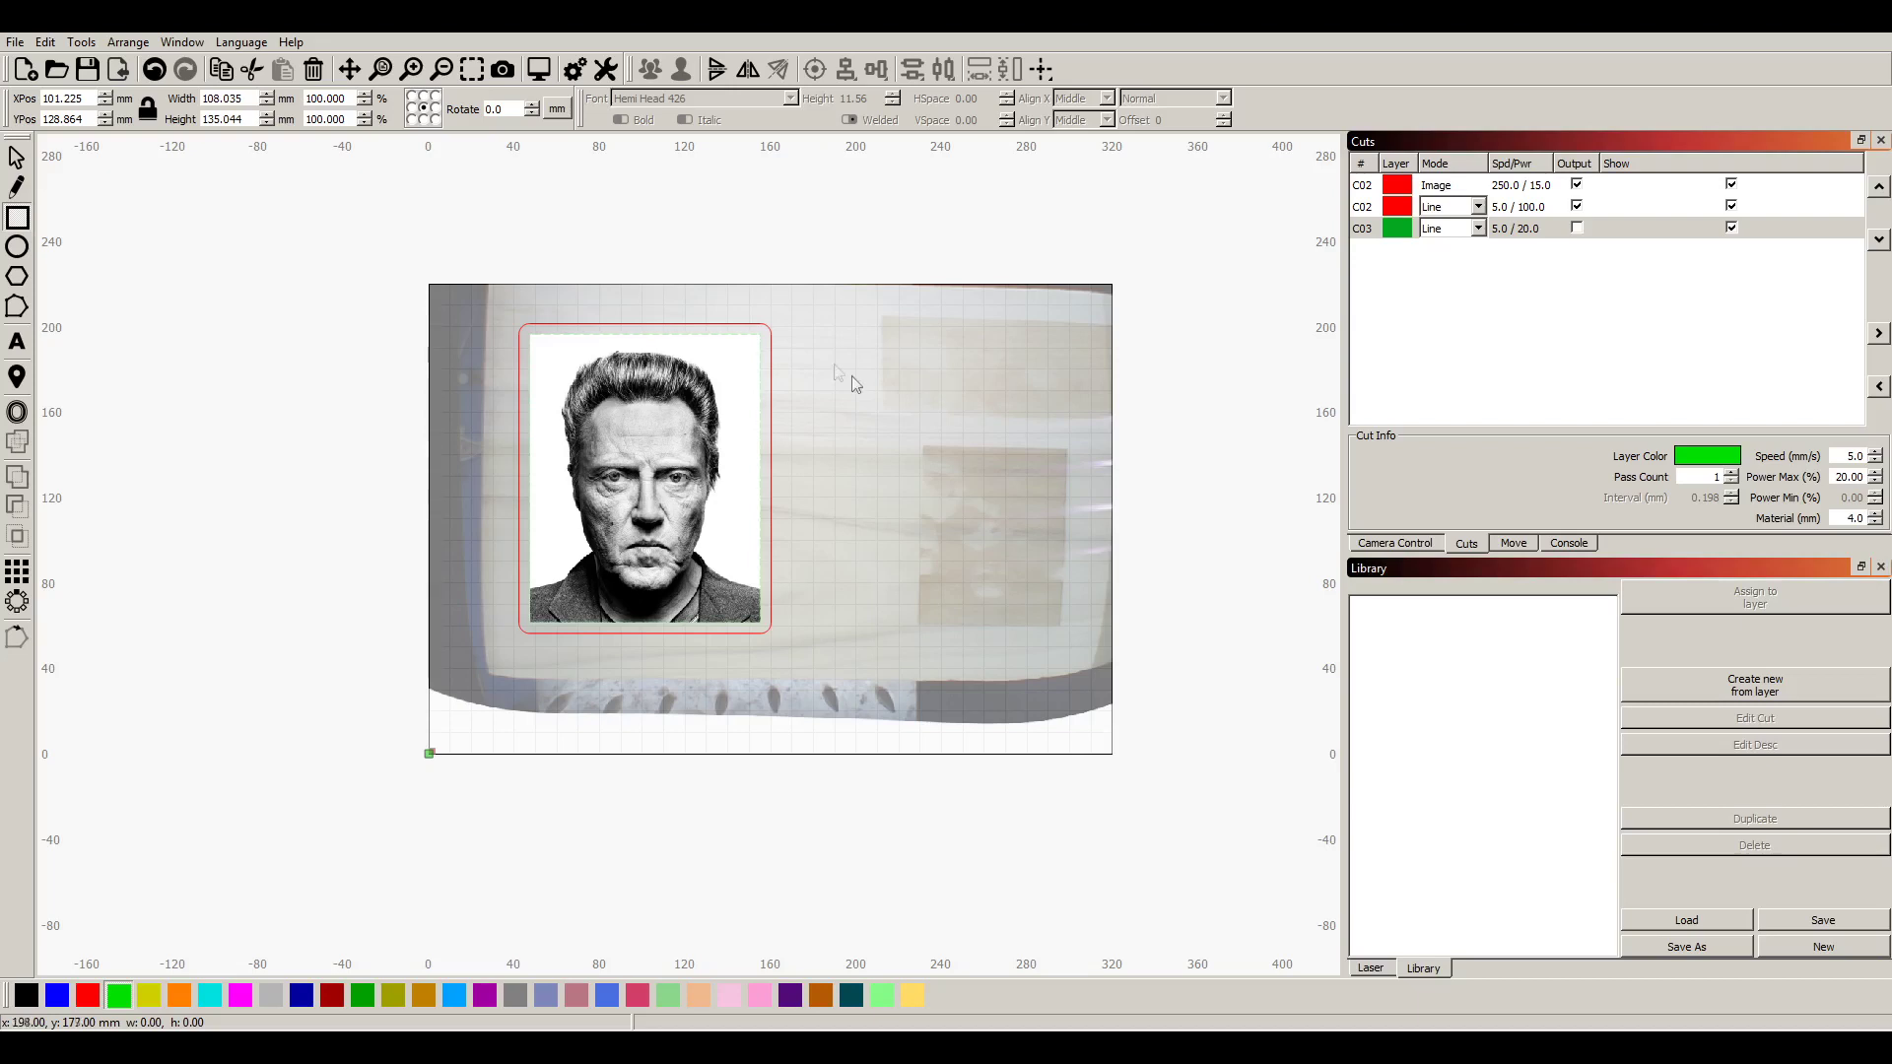
pyautogui.press('Escape')
pyautogui.click(858, 507)
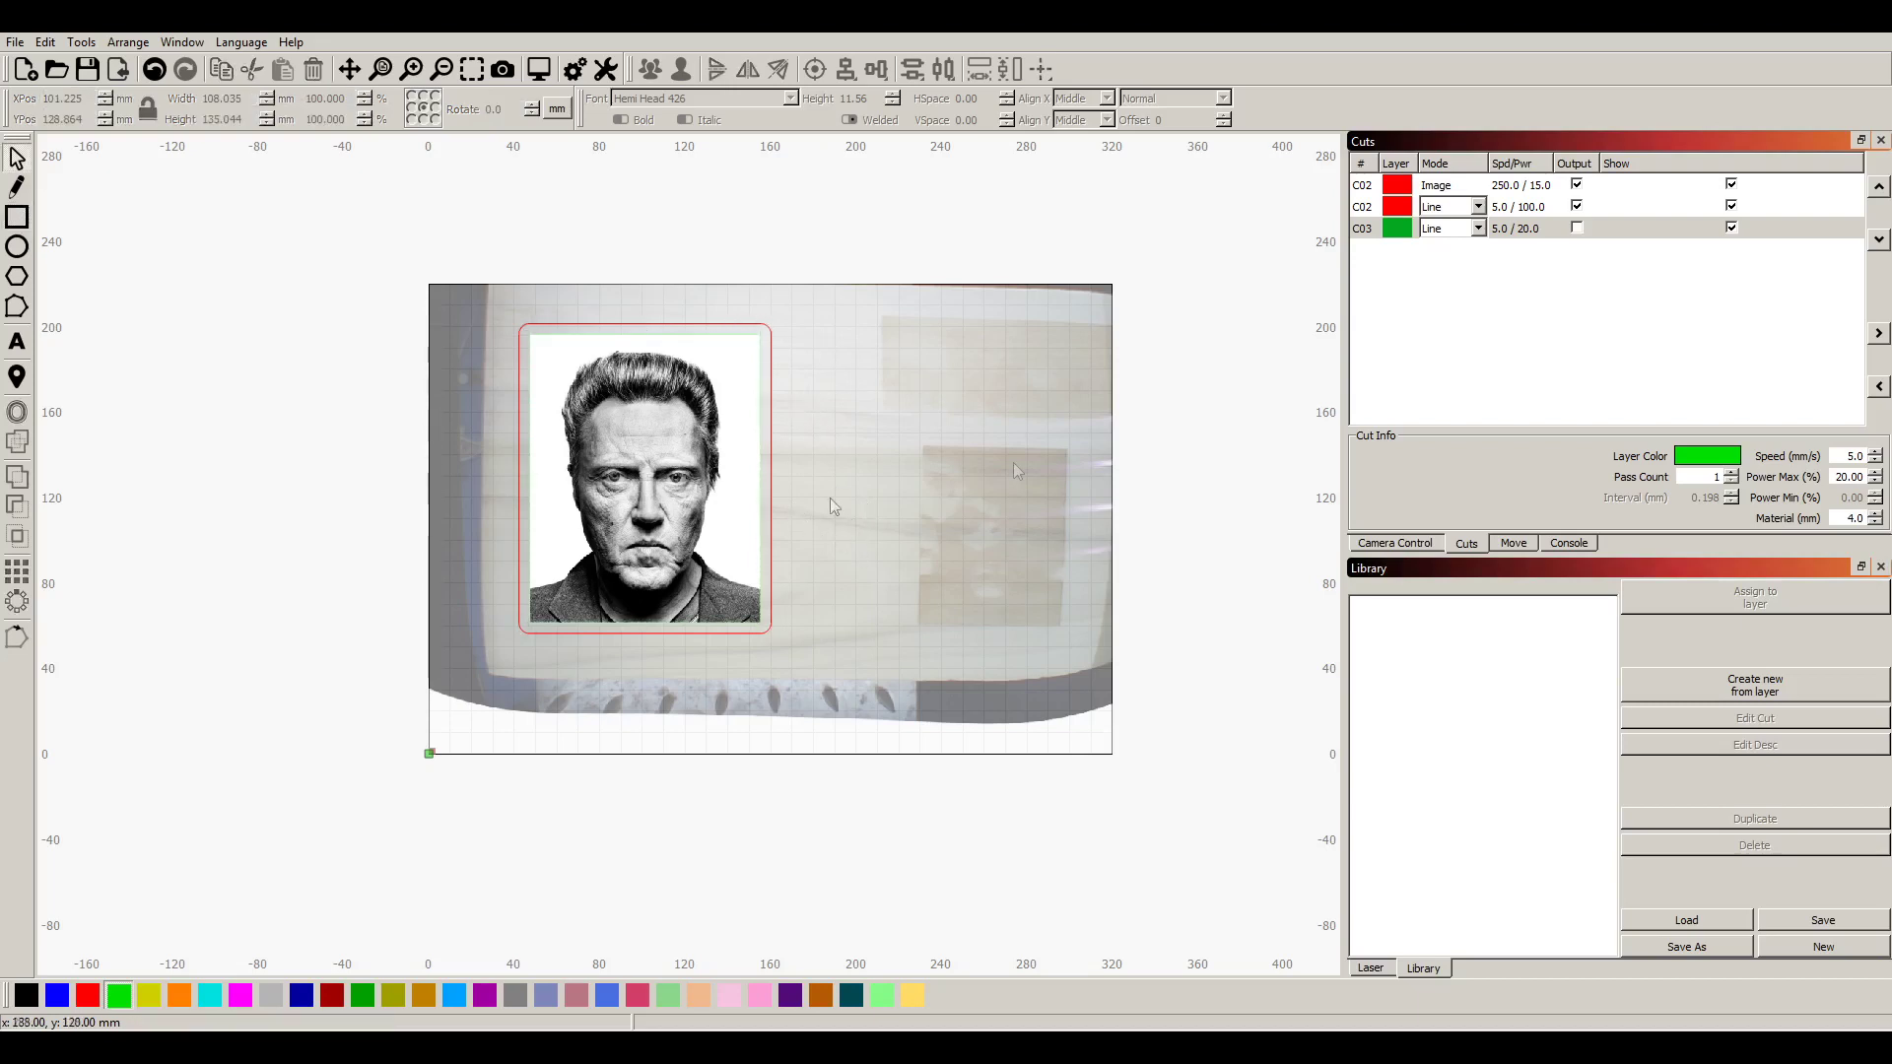
# Preview the job with only the portrait engraving and the rounded outer cut line, then close the preview
pyautogui.click(538, 69)
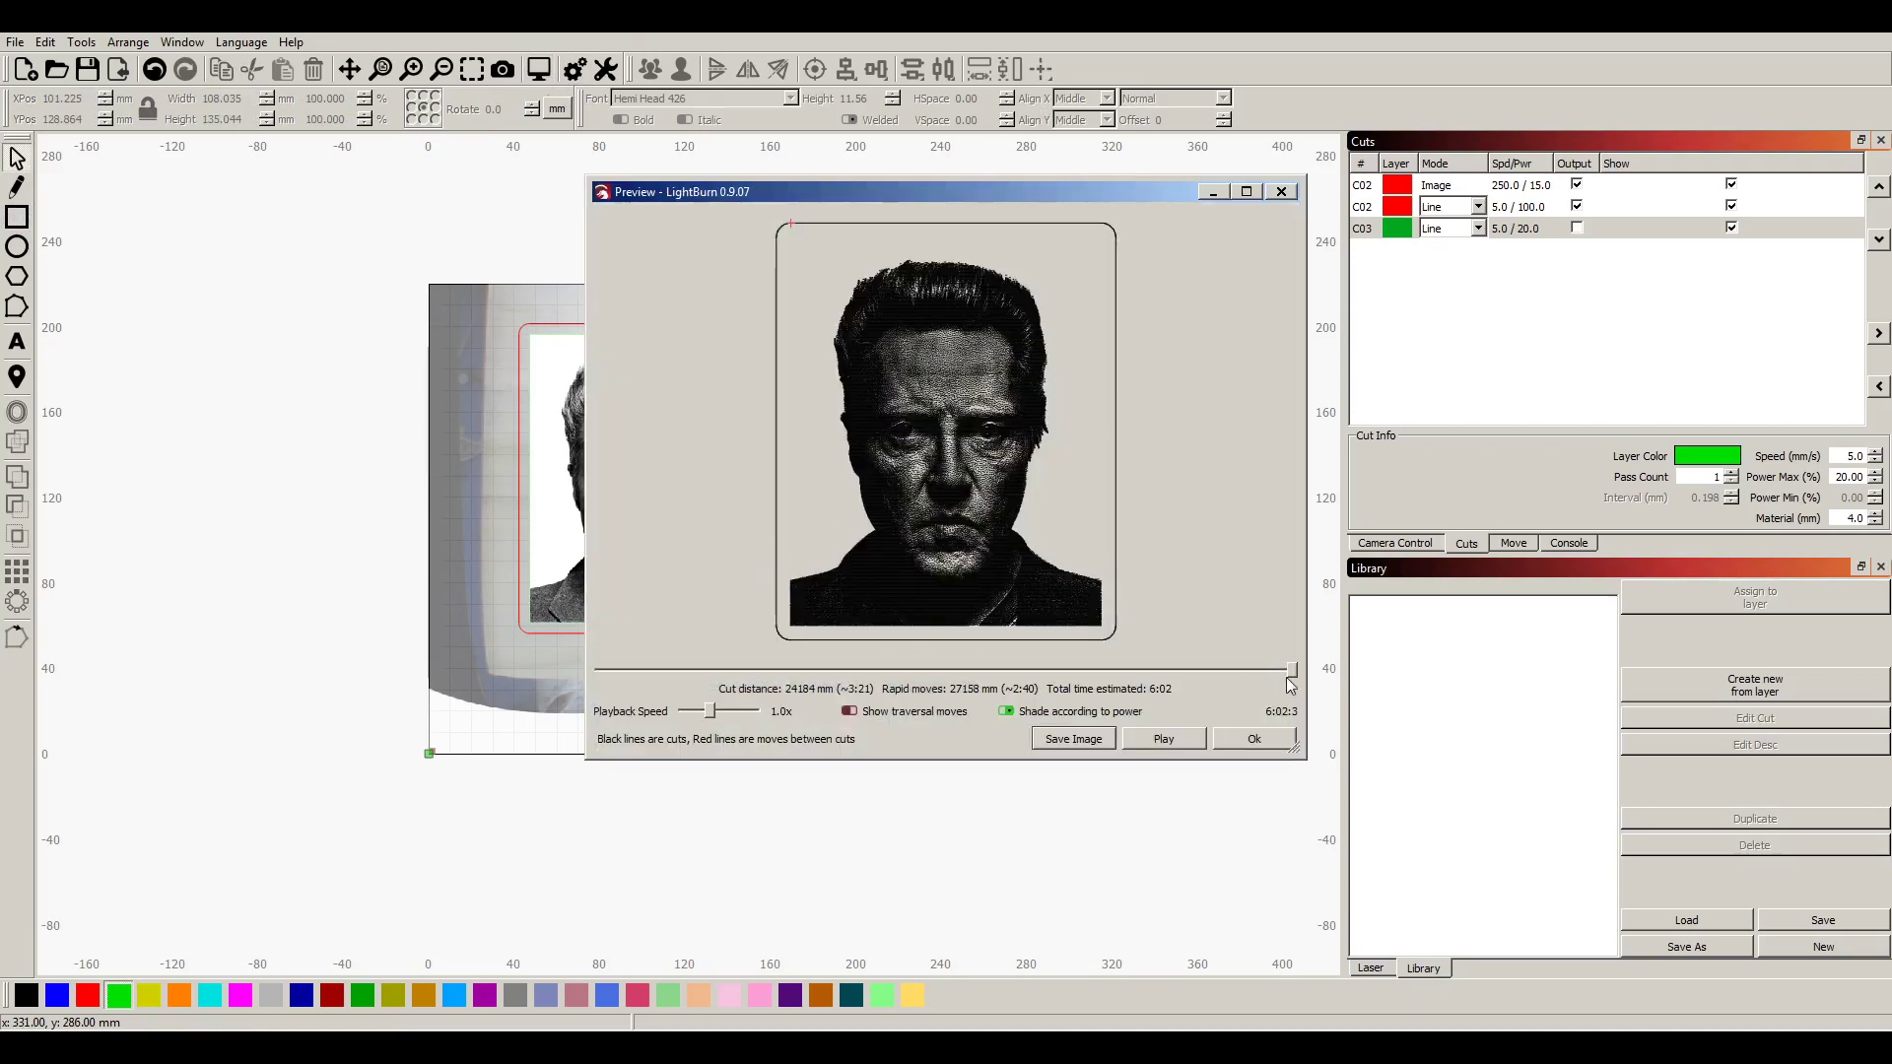
pyautogui.moveTo(1292, 670)
pyautogui.mouseDown()
pyautogui.moveTo(616, 672)
pyautogui.moveTo(1299, 672)
pyautogui.mouseUp()
pyautogui.click(1260, 741)
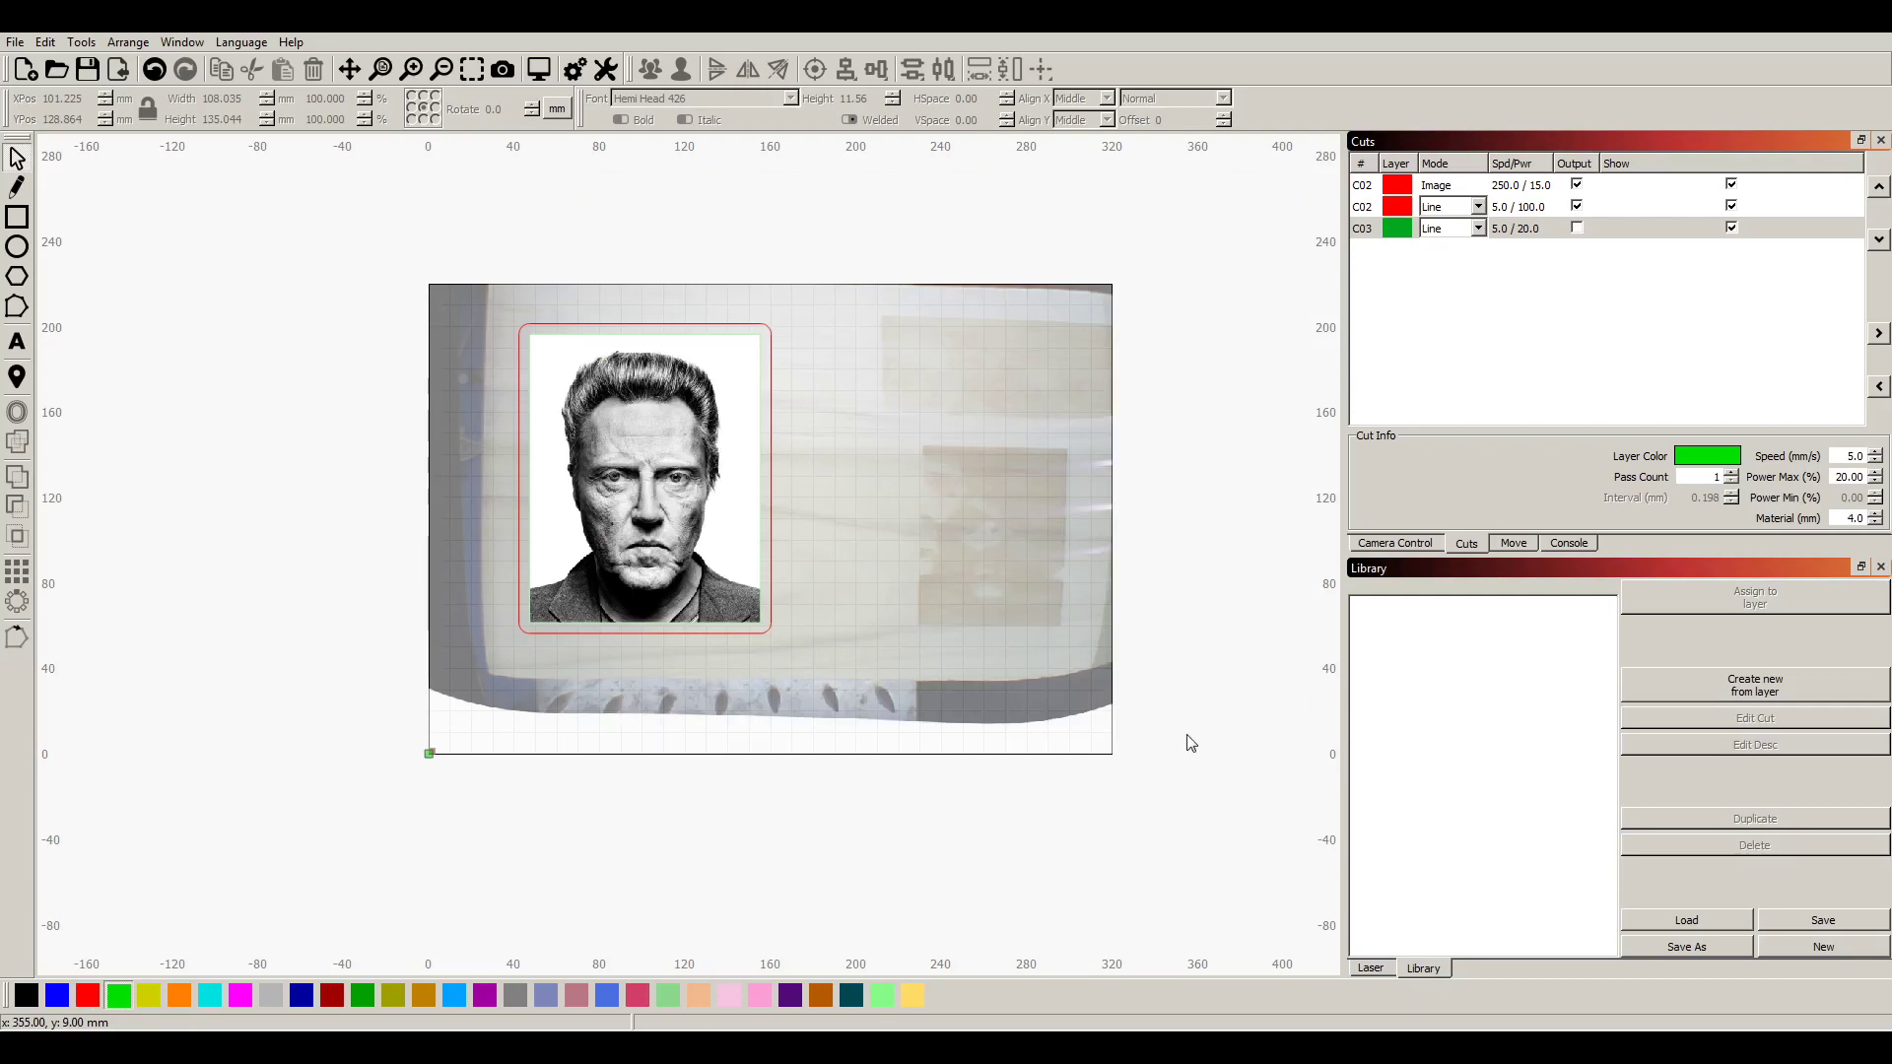